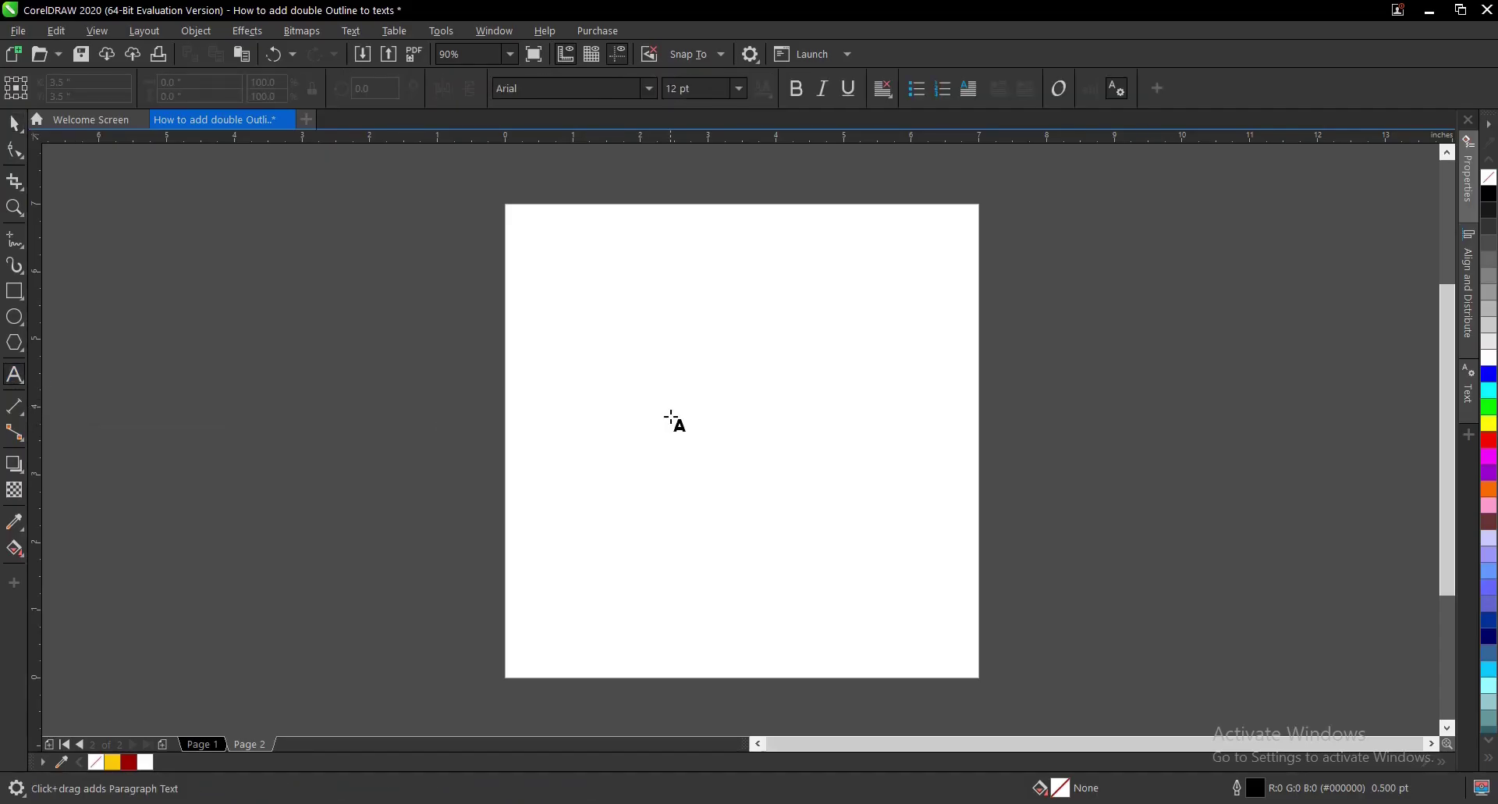
- Type the word 'Gifted' as a text object on the page
{"action": "left_click", "coordinate": [669, 421]}
{"action": "type", "text": "Gifted"}
{"action": "key", "text": "ctrl+space"}
- Centre 'Gifted' on the page and scale it up to roughly 98.6 pt
{"action": "left_click", "coordinate": [16, 125]}
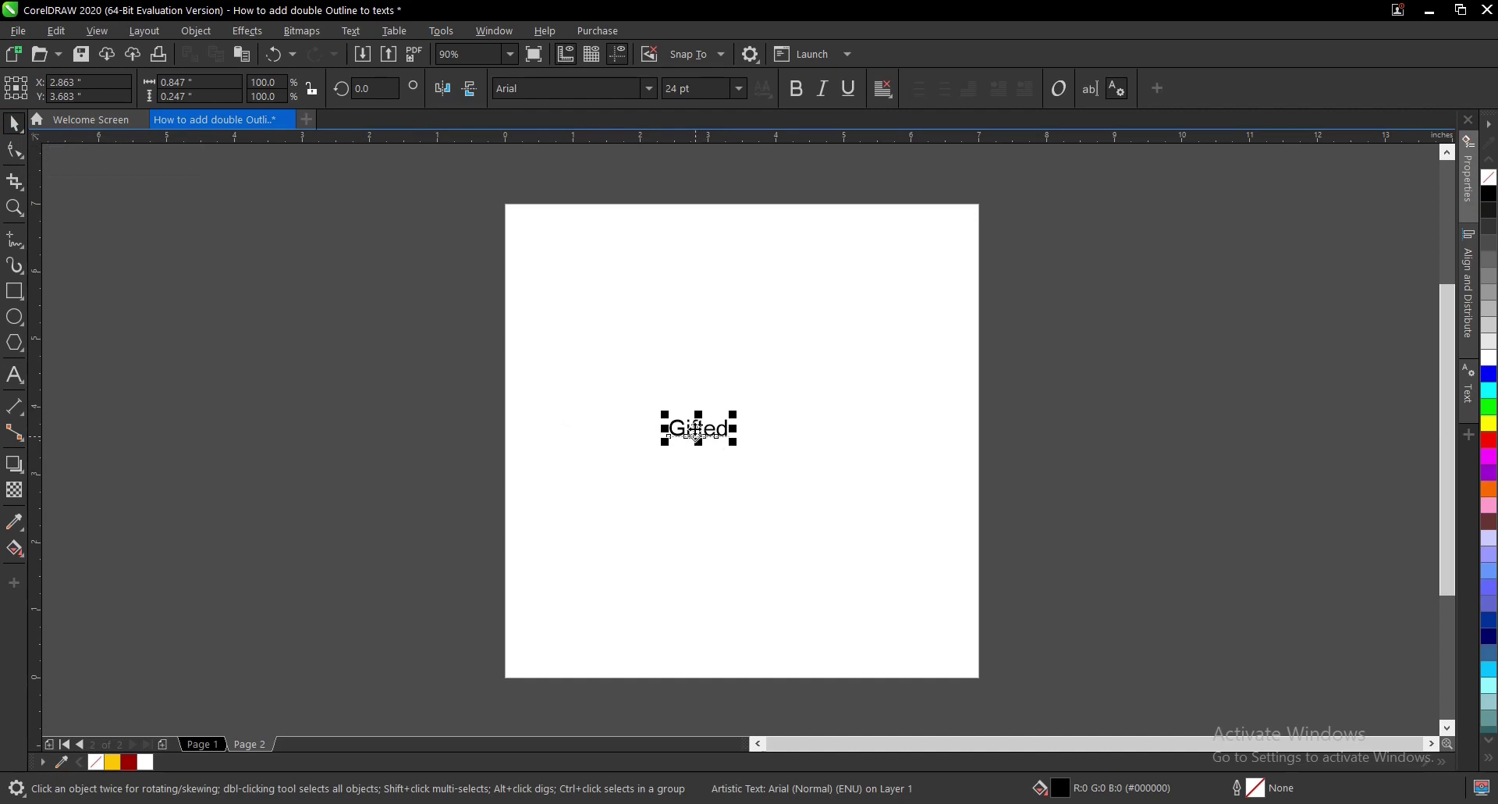
{"action": "scroll", "coordinate": [711, 450], "scroll_direction": "up", "scroll_amount": 1}
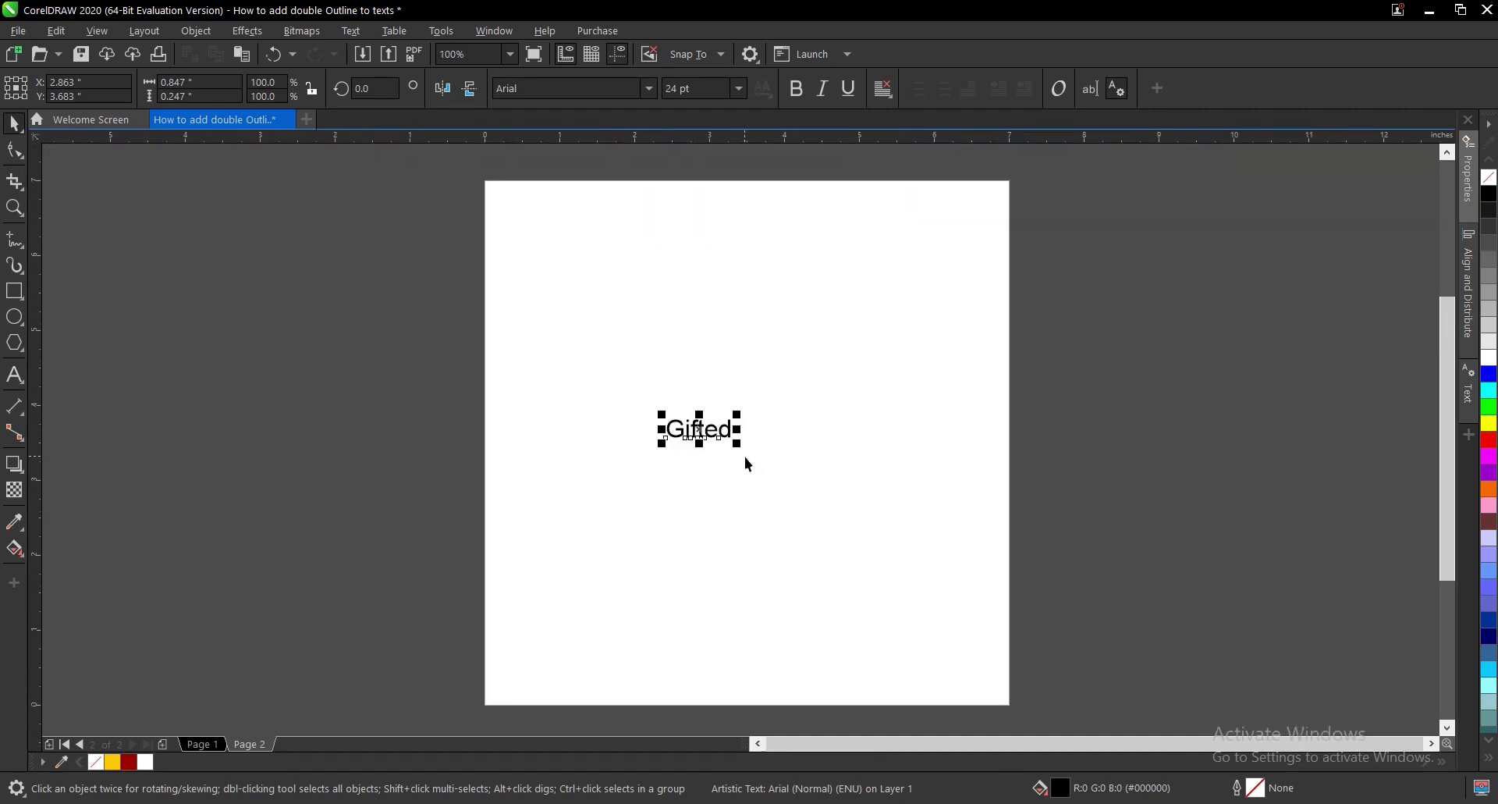
{"action": "key", "text": "p"}
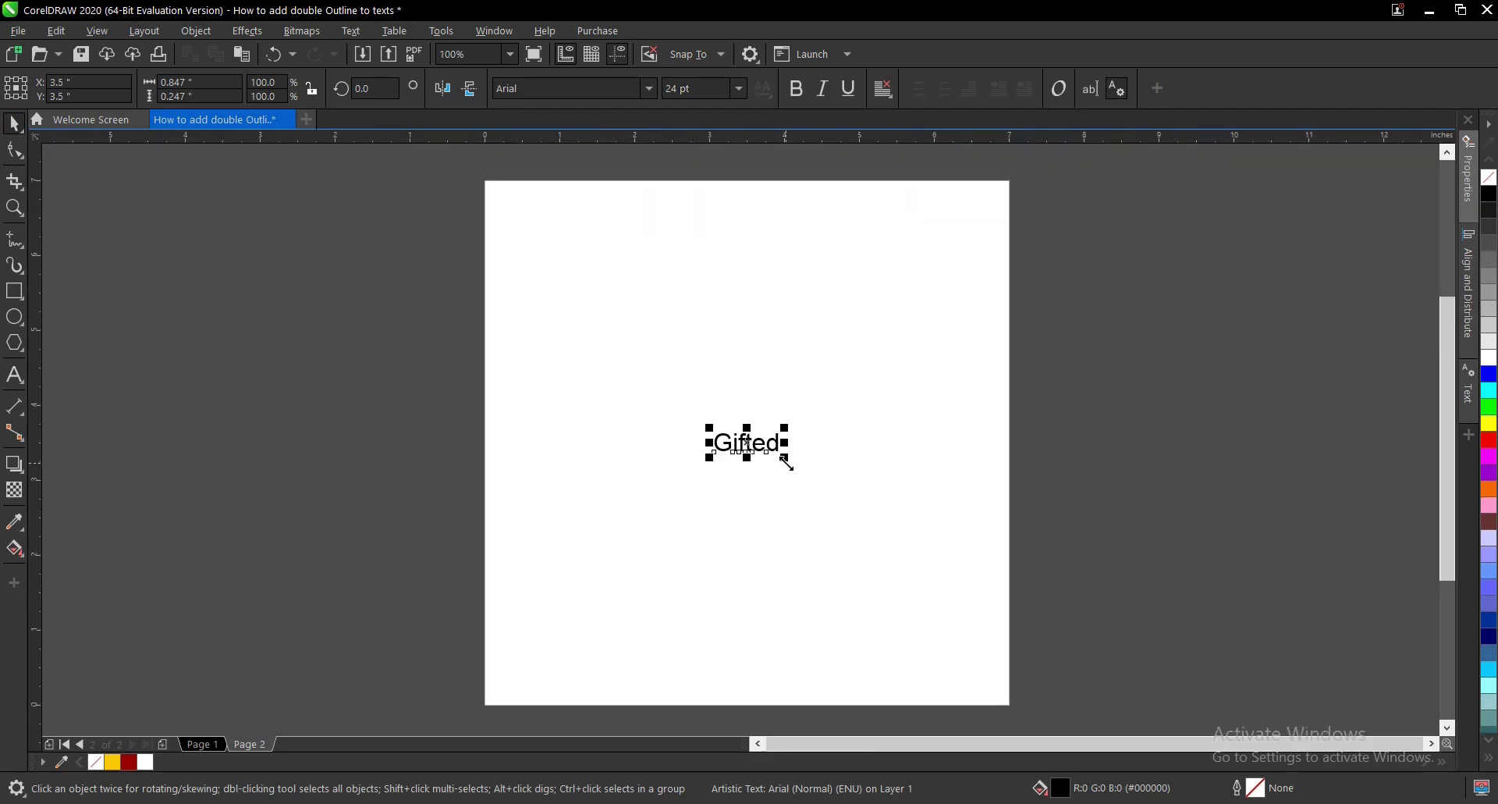
{"action": "left_click_drag", "start_coordinate": [785, 465], "coordinate": [885, 563]}
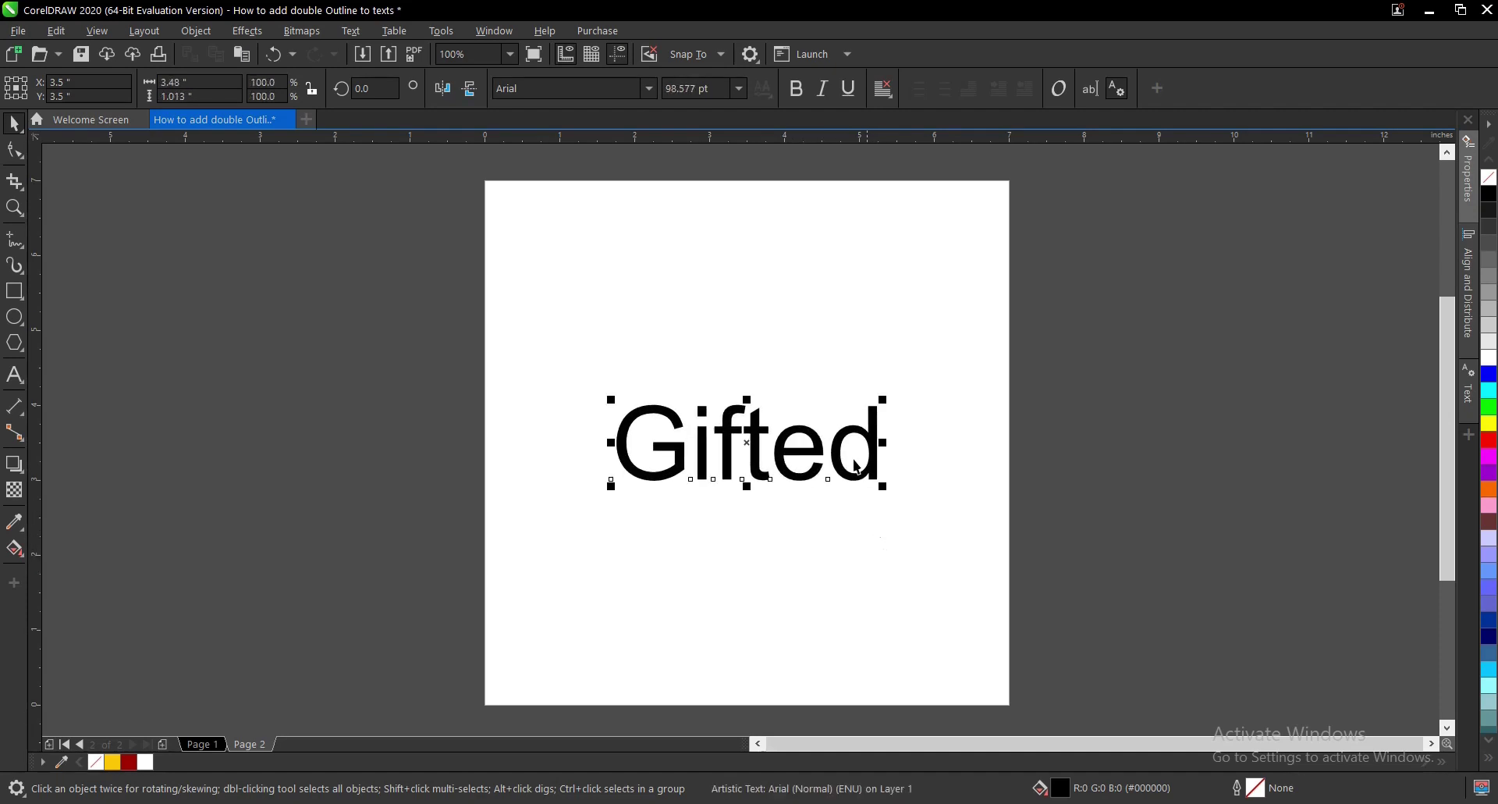
- Set 'Gifted' in the Racing Sans One typeface
{"action": "left_click", "coordinate": [654, 90]}
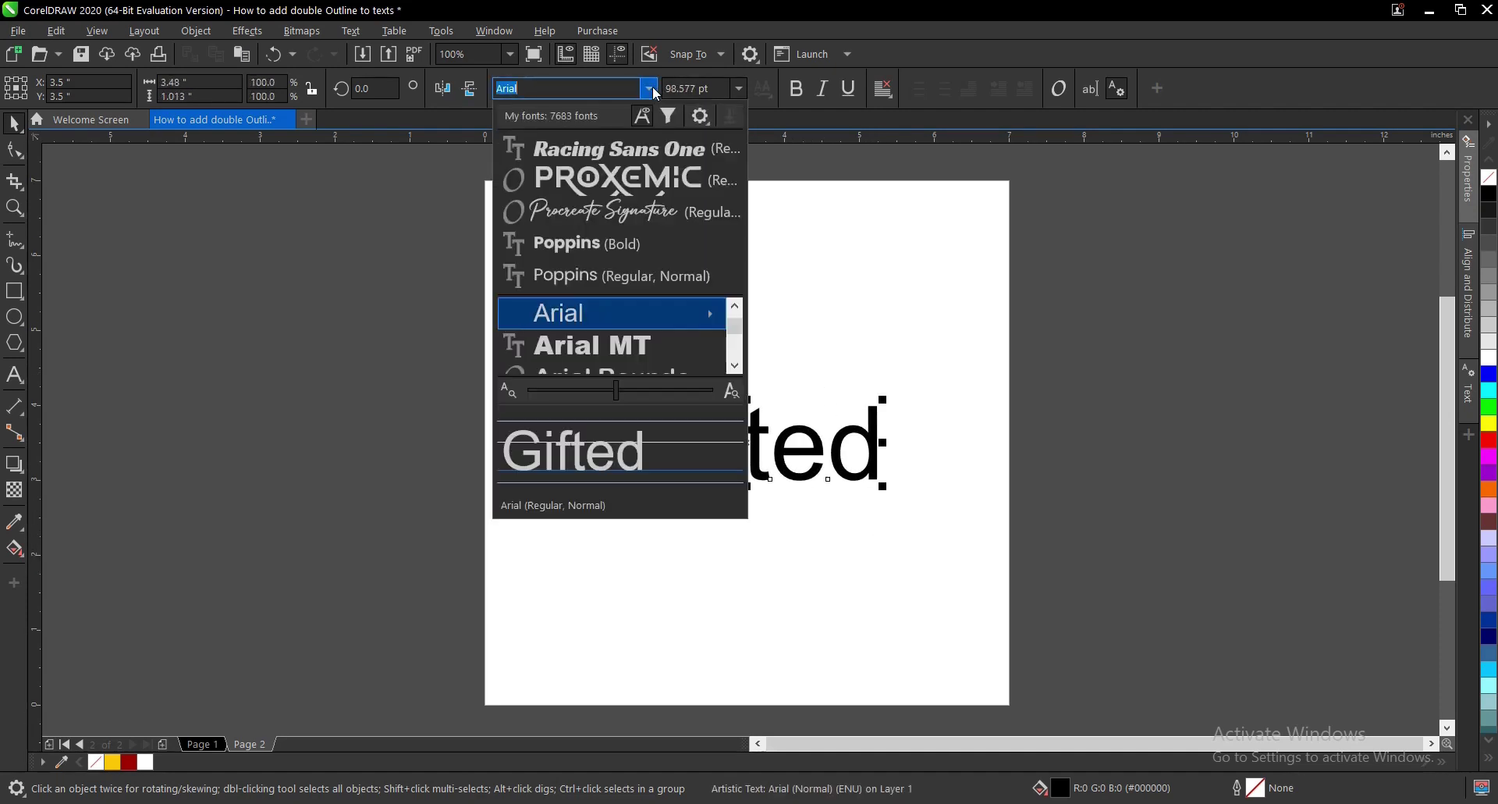
{"action": "left_click", "coordinate": [641, 148]}
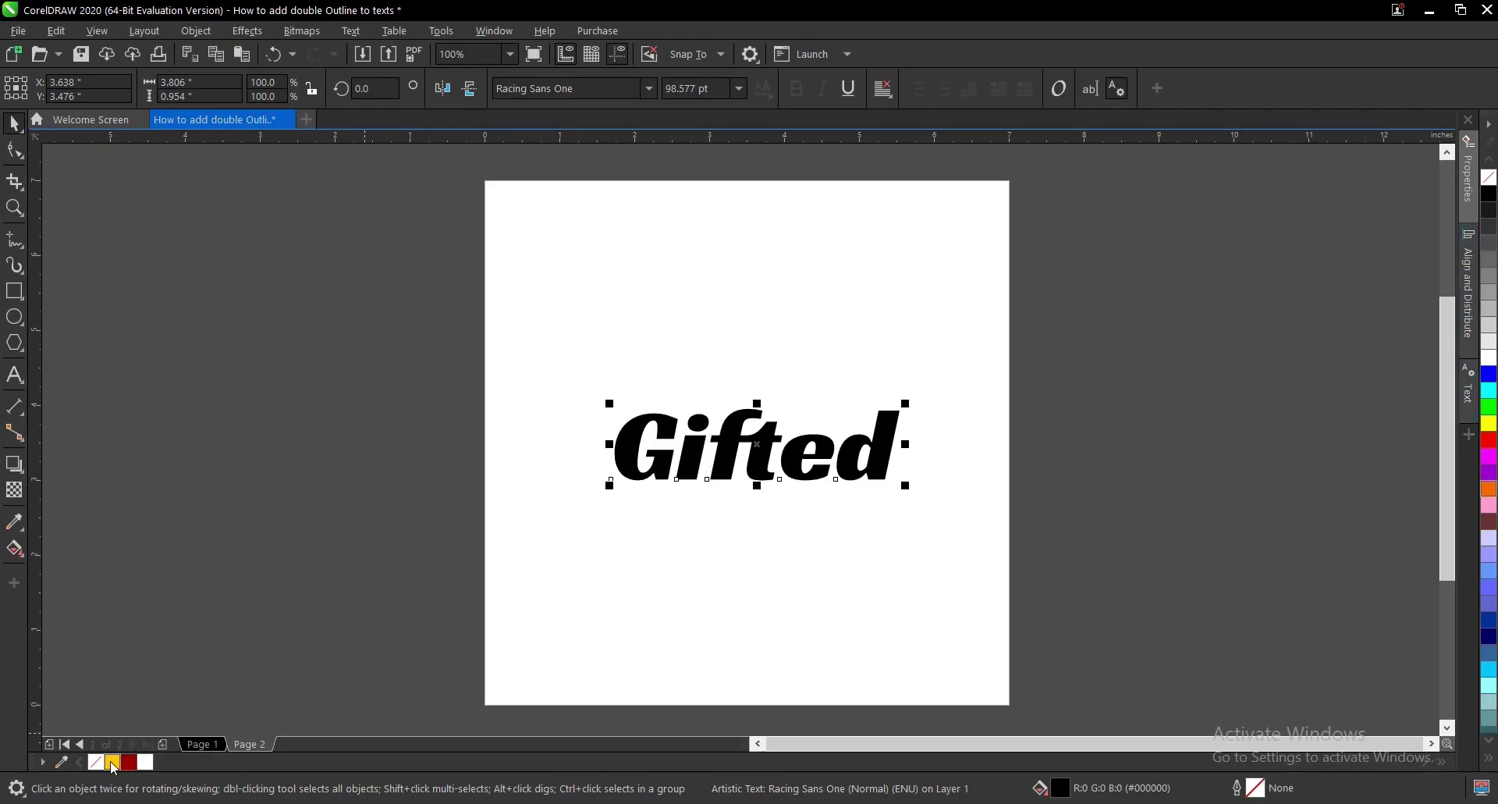
- Give 'Gifted' an 8.0 pt deep-yellow outline behind the fill, set to overprint
{"action": "right_click", "coordinate": [113, 763]}
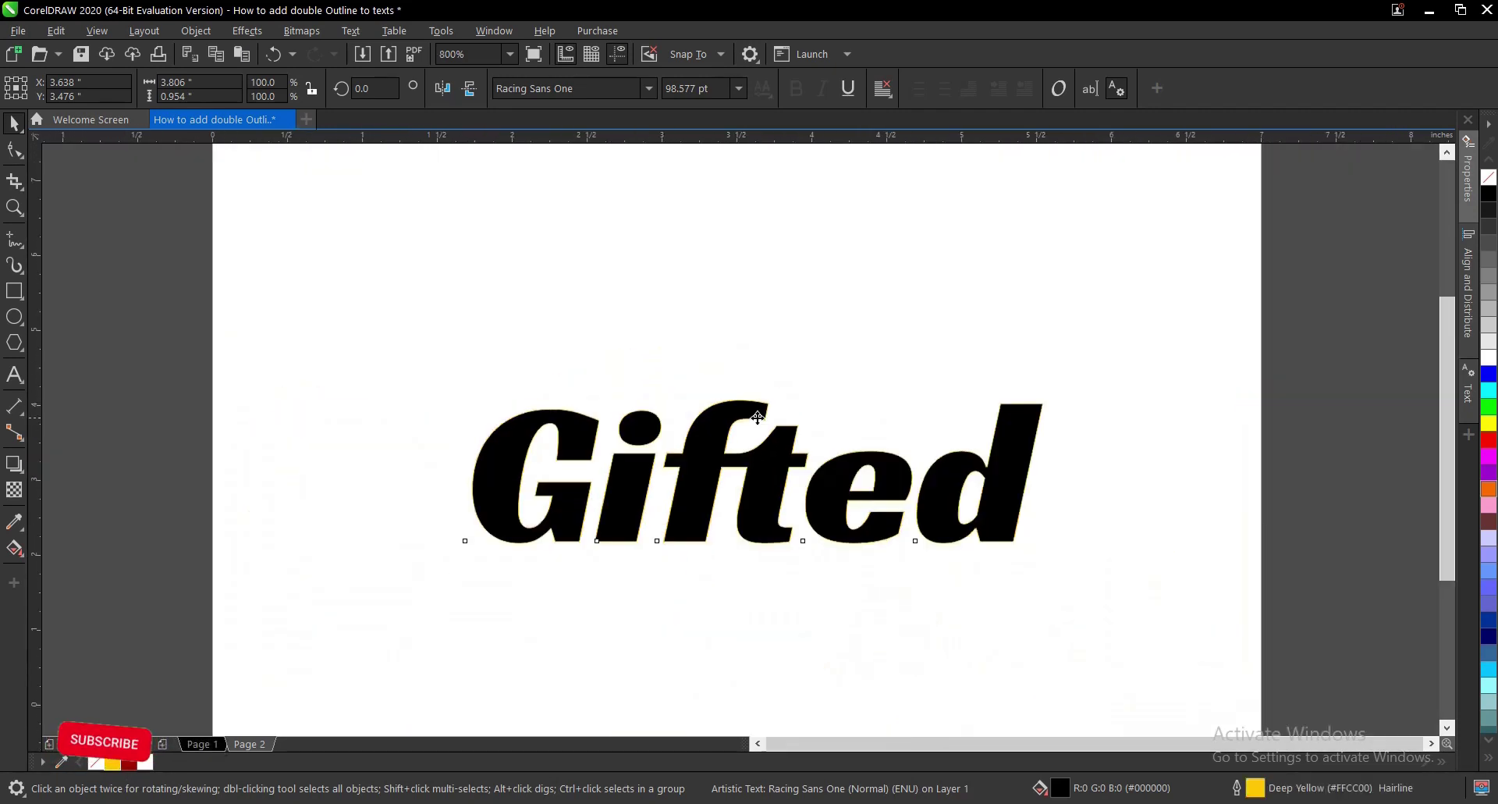
{"action": "scroll", "coordinate": [757, 417], "scroll_direction": "up", "scroll_amount": 2}
{"action": "scroll", "coordinate": [757, 422], "scroll_direction": "up", "scroll_amount": 2}
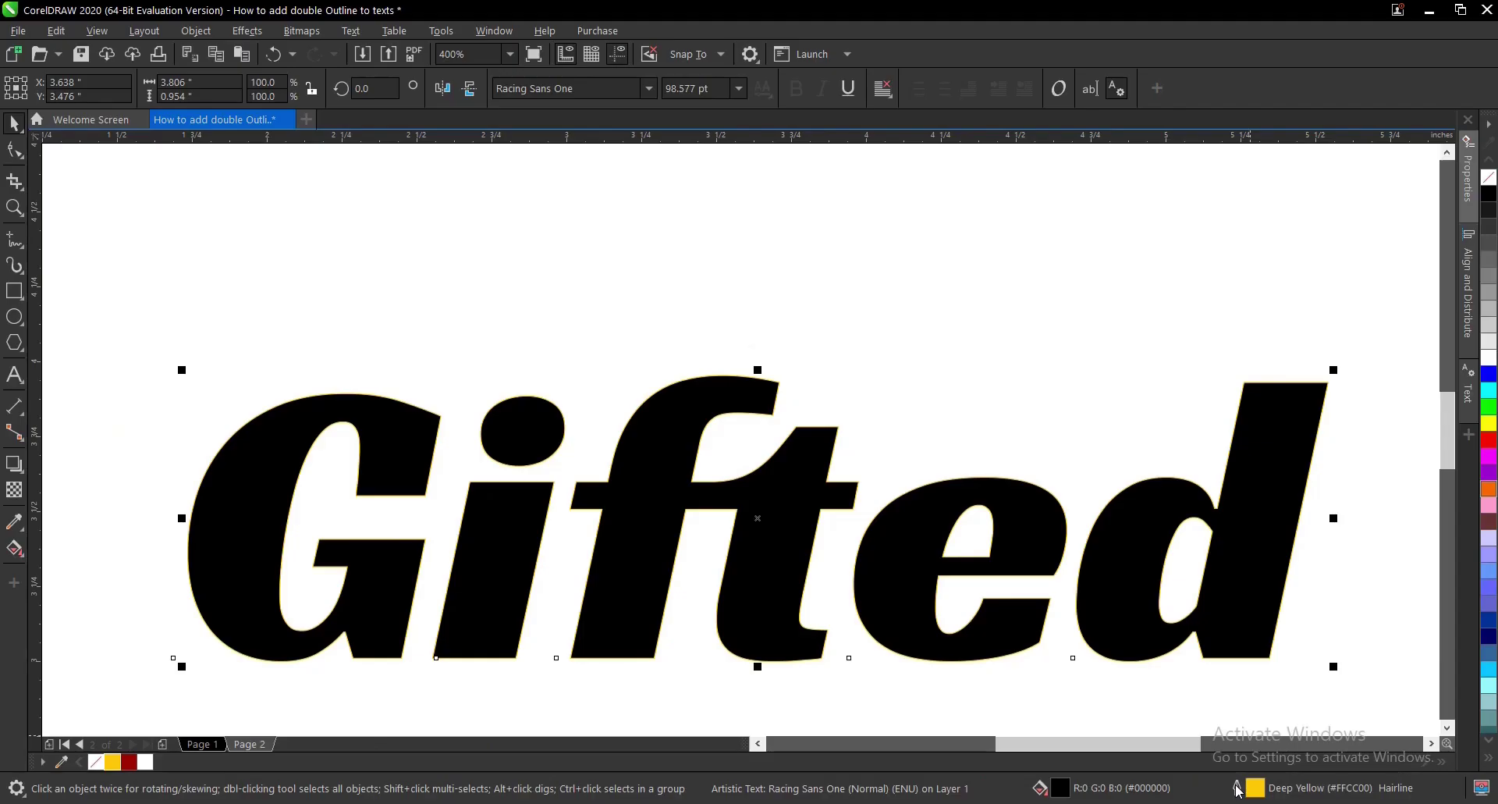
{"action": "double_click", "coordinate": [1237, 787]}
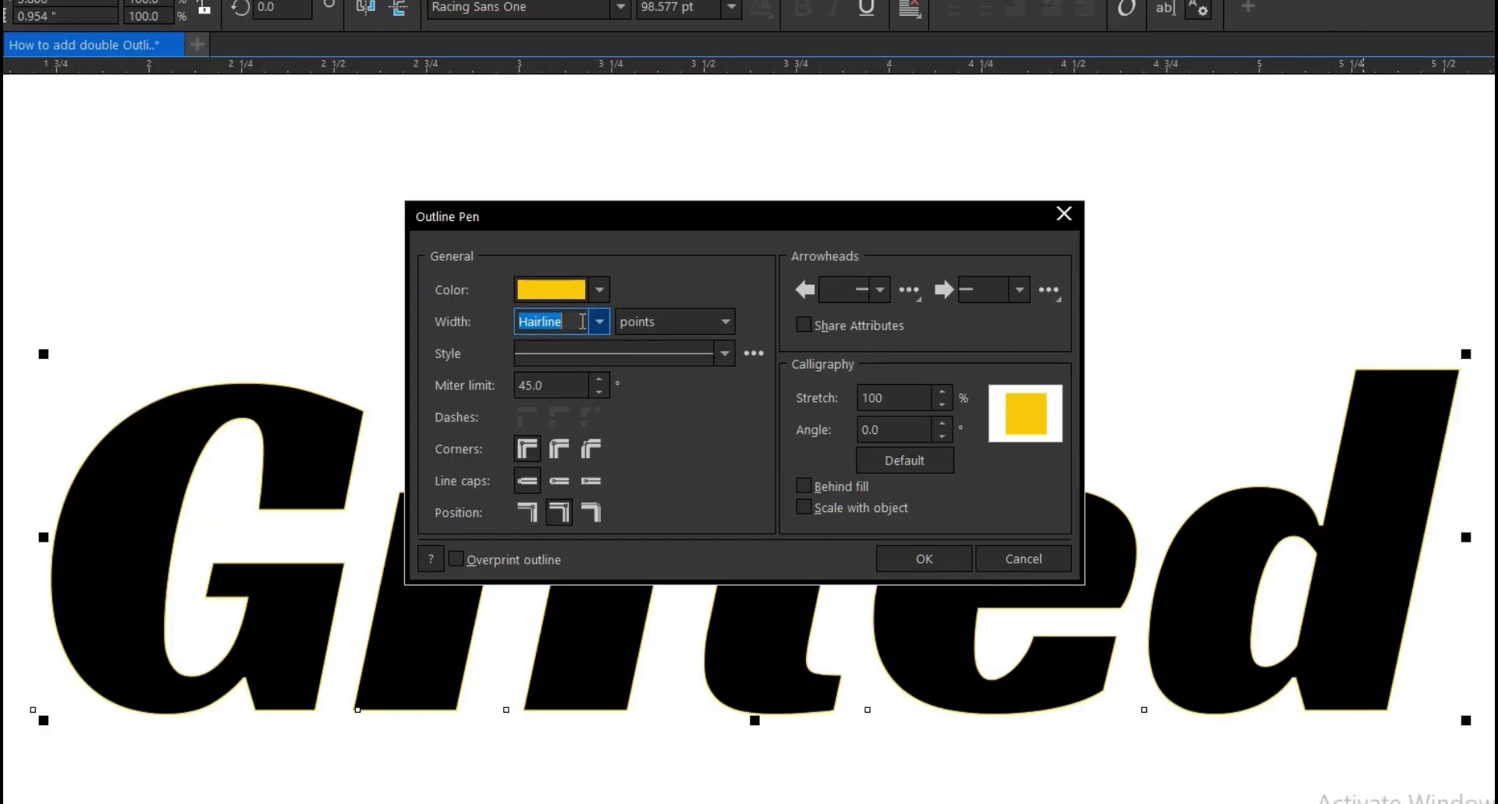
{"action": "left_click", "coordinate": [636, 344]}
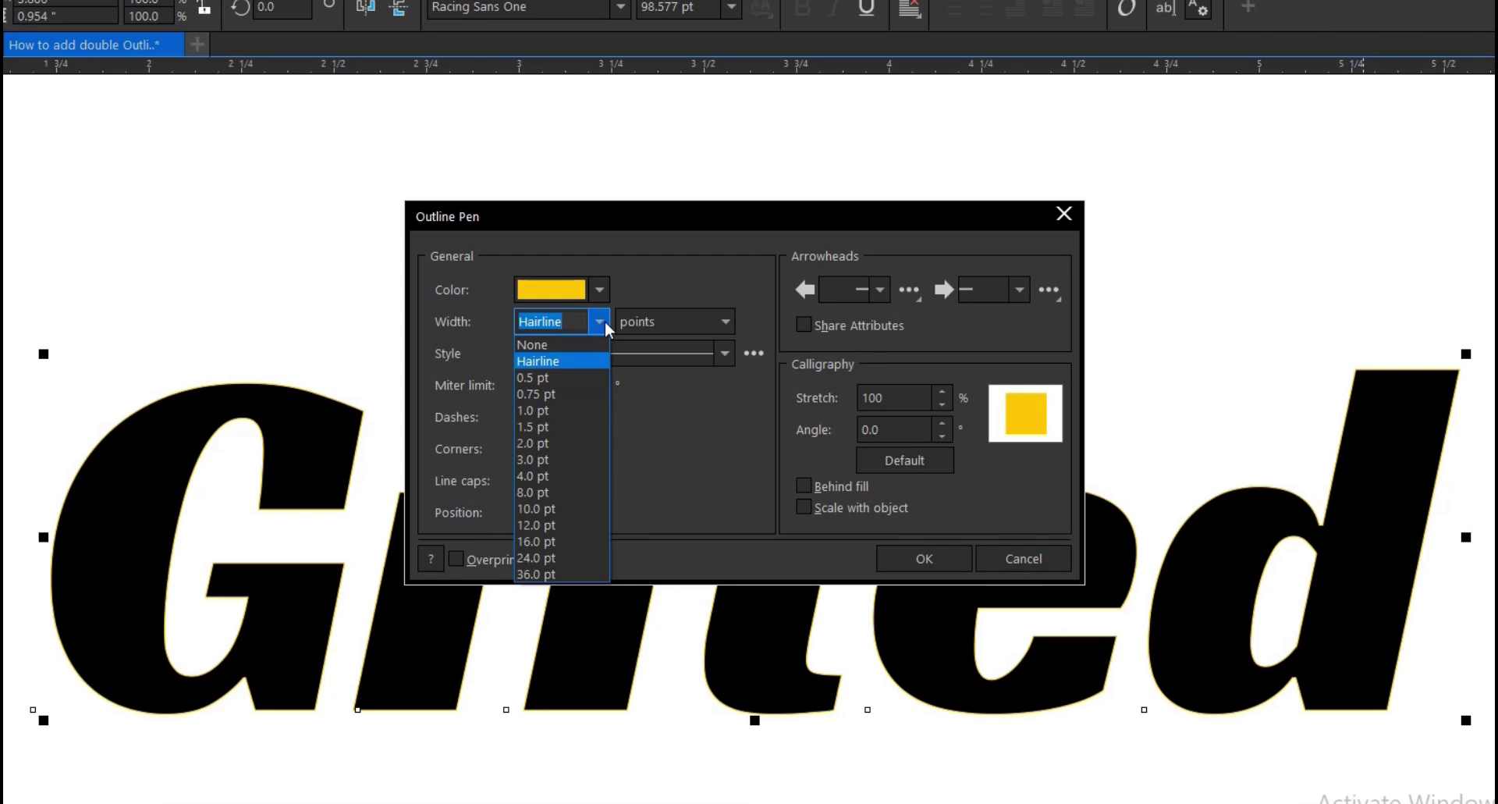
{"action": "left_click", "coordinate": [545, 493]}
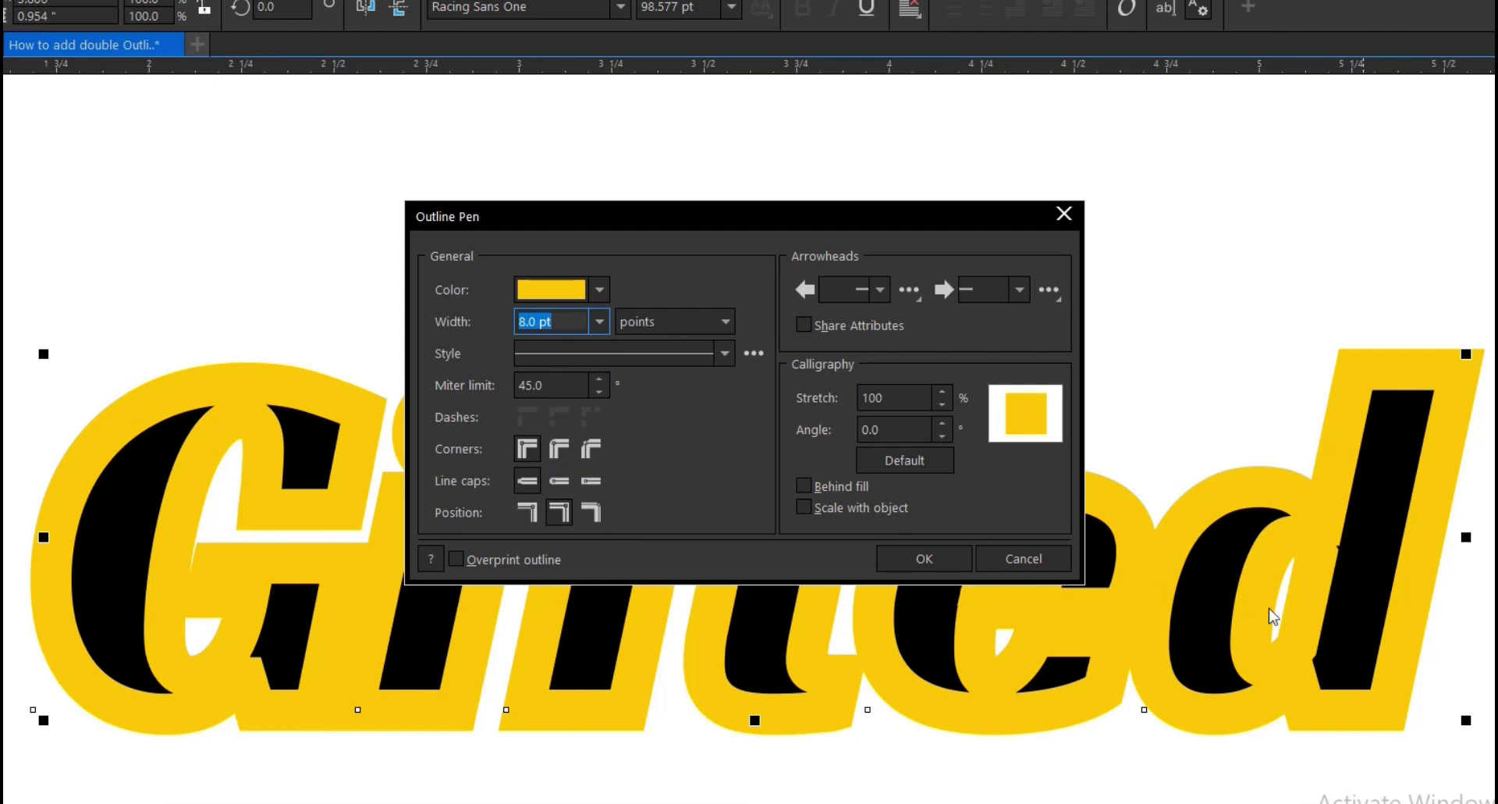
{"action": "left_click_drag", "start_coordinate": [787, 218], "coordinate": [764, 158]}
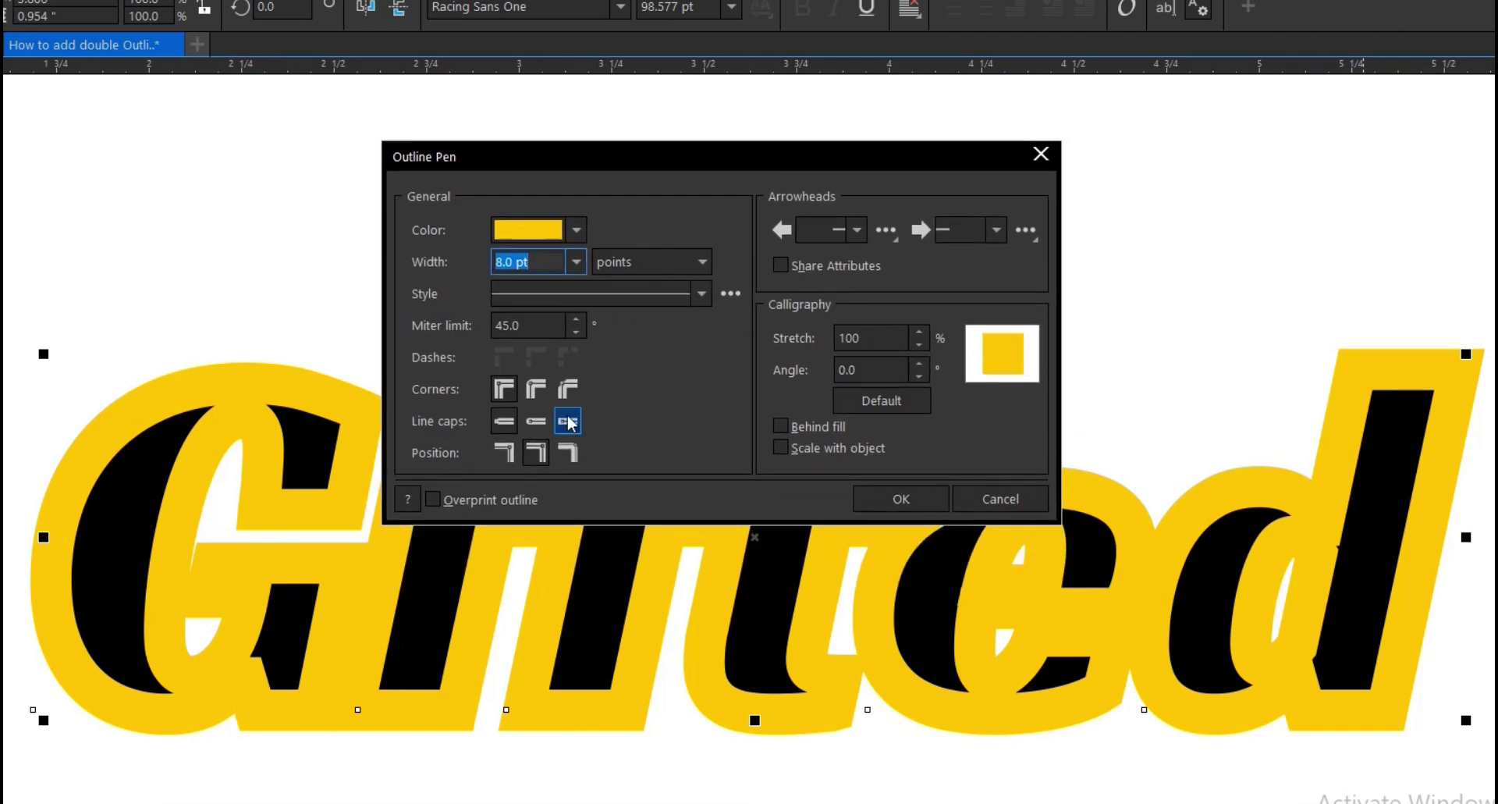
{"action": "left_click", "coordinate": [786, 423]}
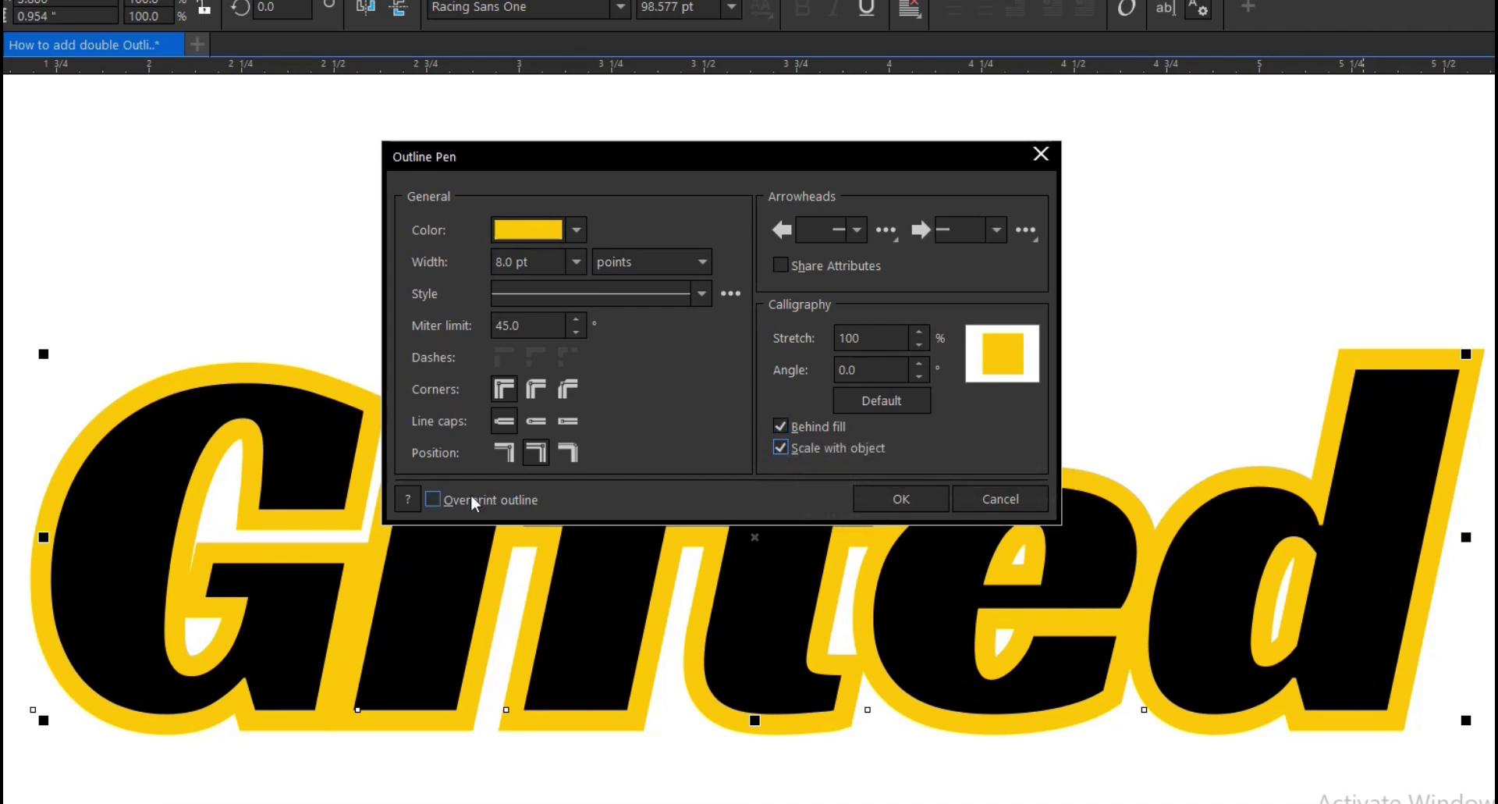
{"action": "left_click", "coordinate": [432, 500]}
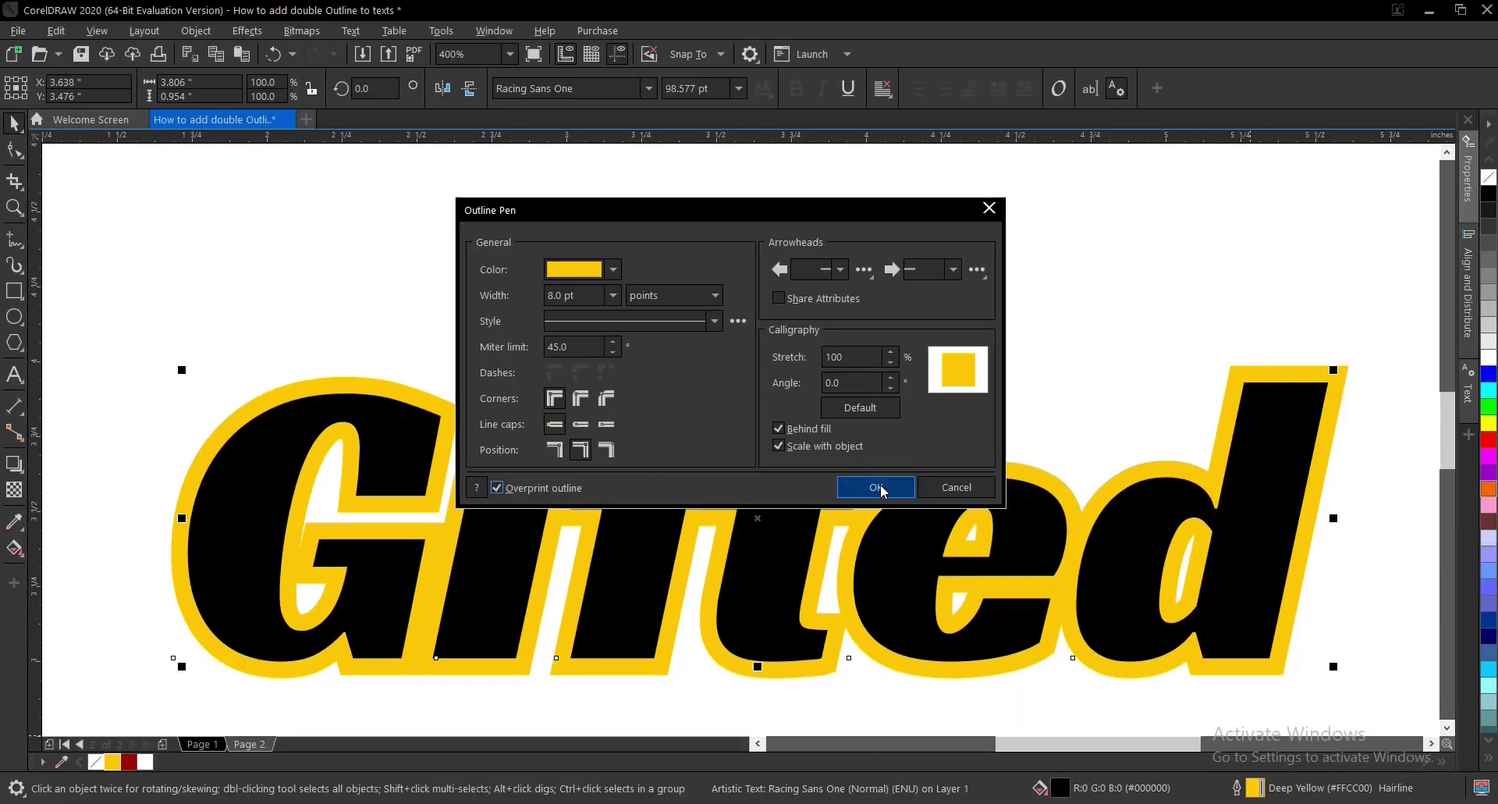
{"action": "left_click", "coordinate": [881, 485]}
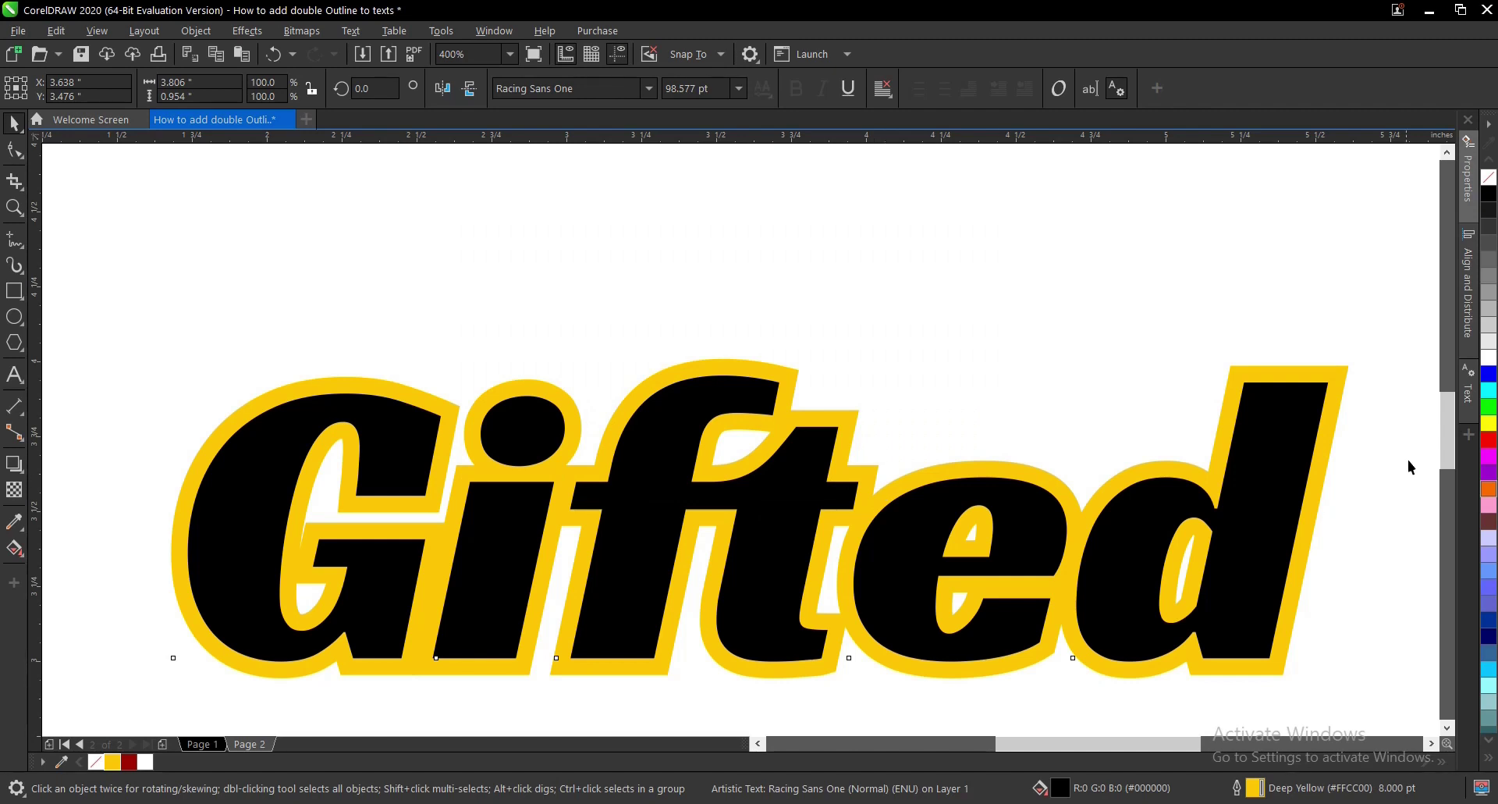
- Copy the 'Gifted' text object and change its outline colour to Ruby Red
{"action": "left_click_drag", "start_coordinate": [1443, 429], "coordinate": [1443, 435]}
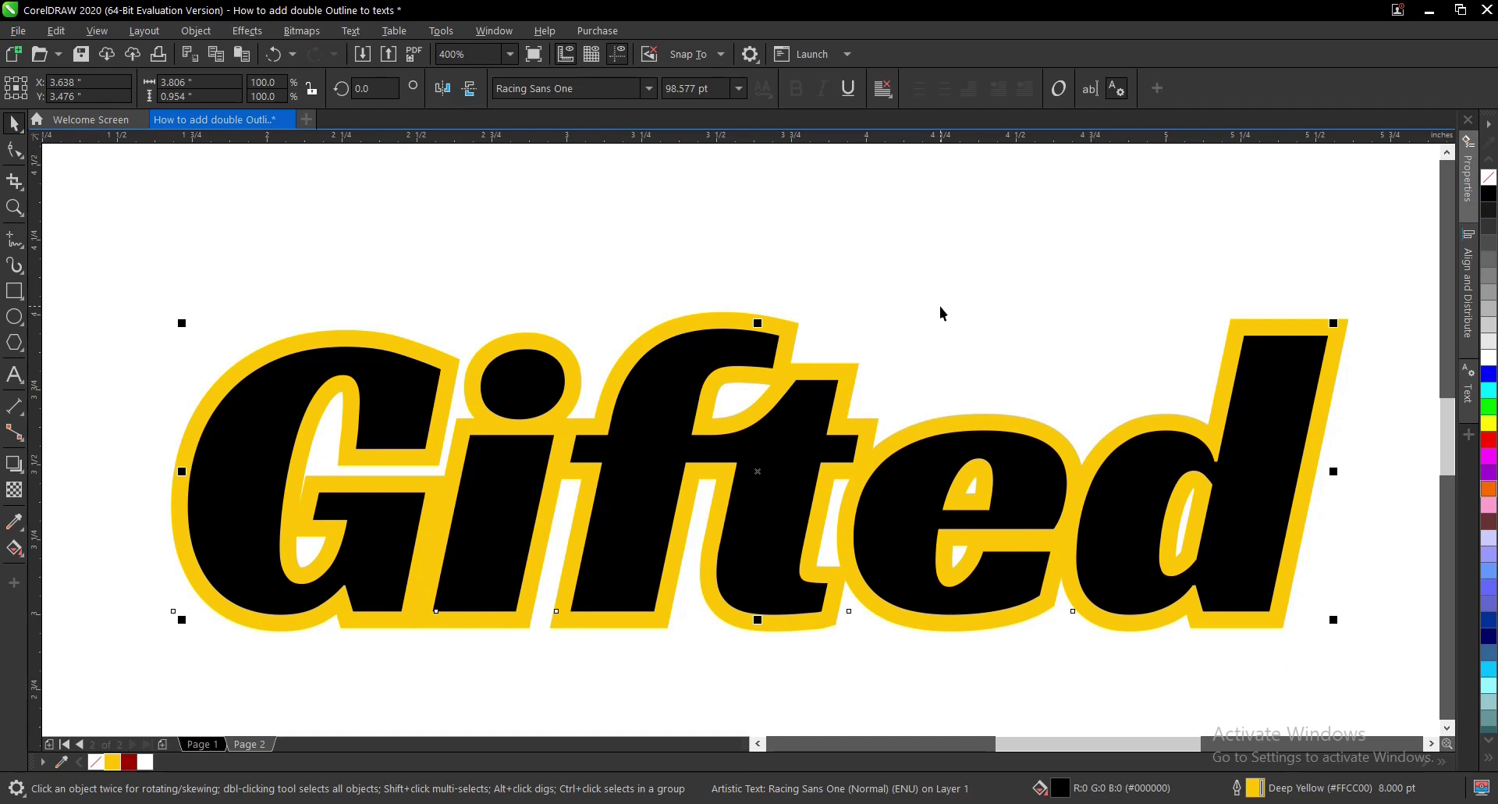
{"action": "right_click", "coordinate": [804, 391]}
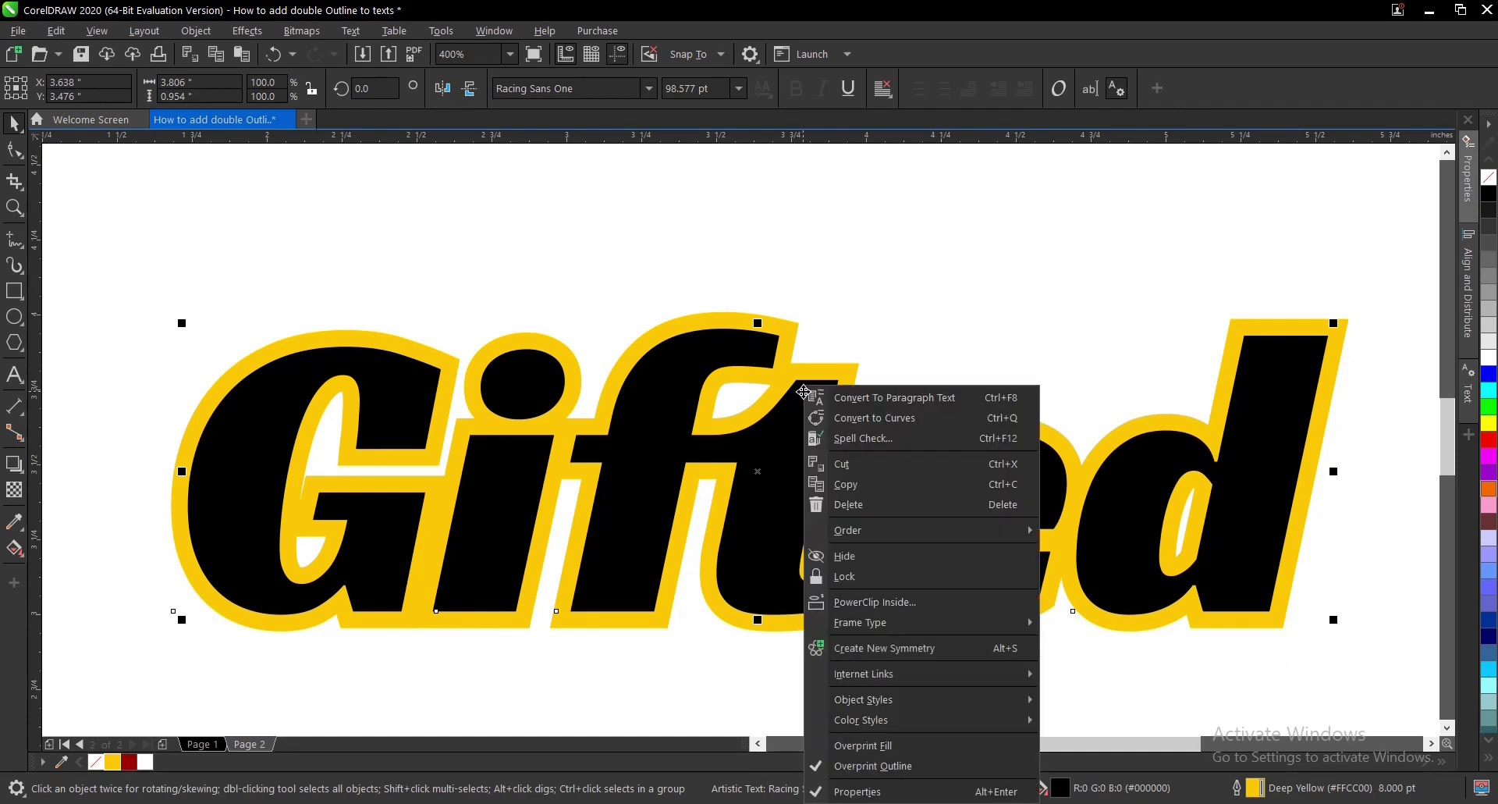
{"action": "left_click", "coordinate": [849, 490]}
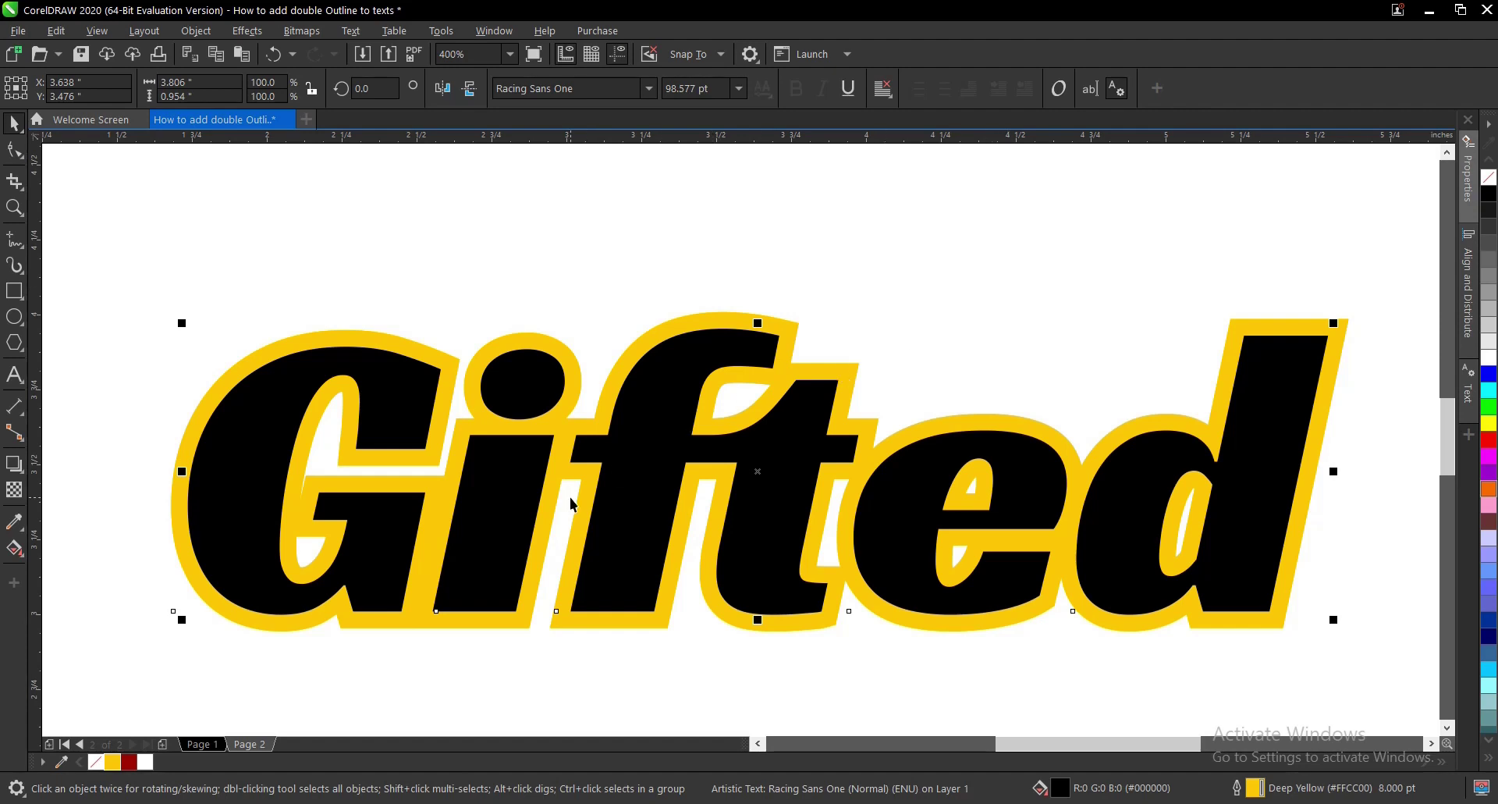
{"action": "right_click", "coordinate": [129, 766]}
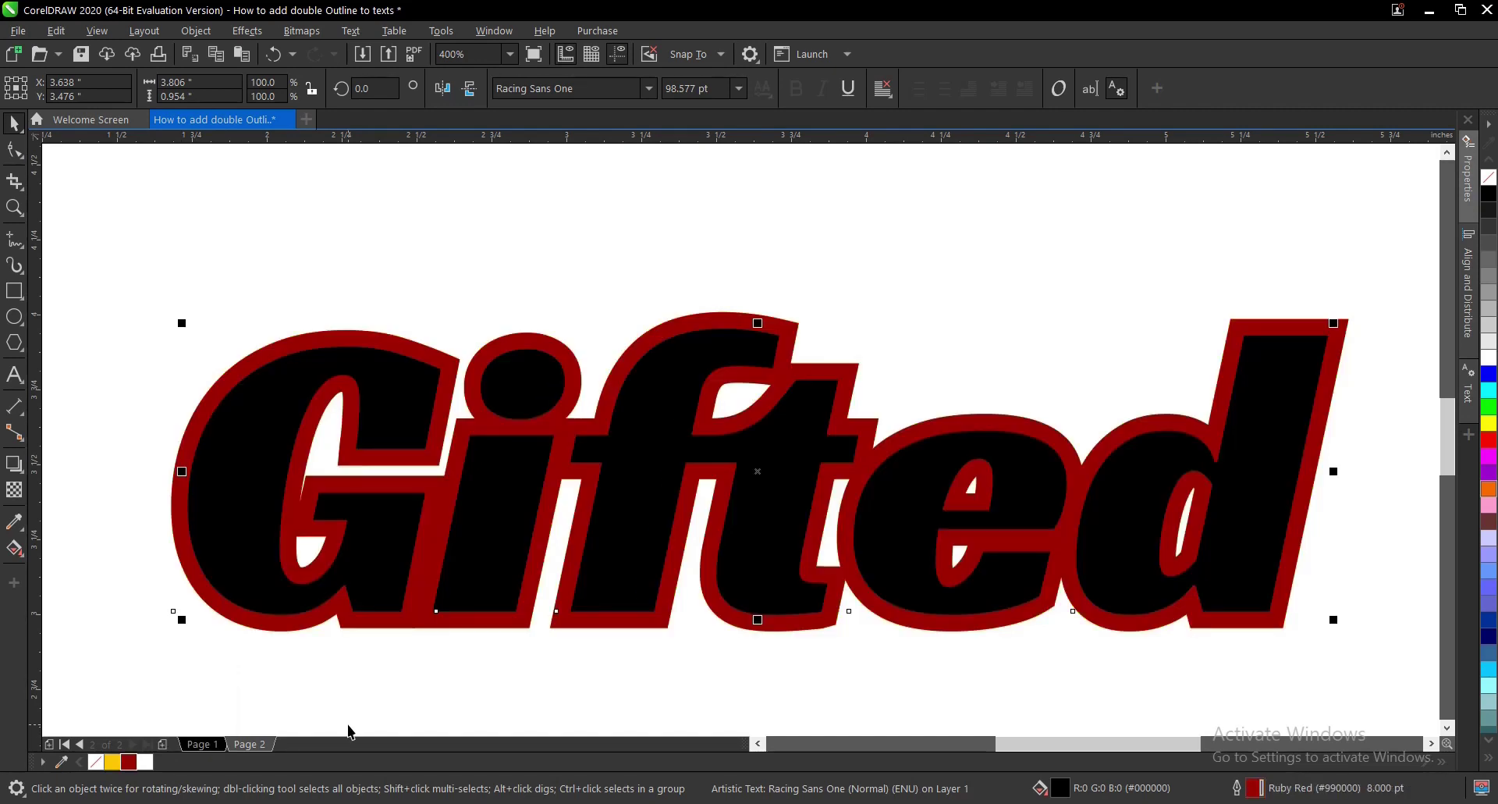
- Reduce the copy's ruby-red outline width to 4.0 pt
{"action": "double_click", "coordinate": [1237, 790]}
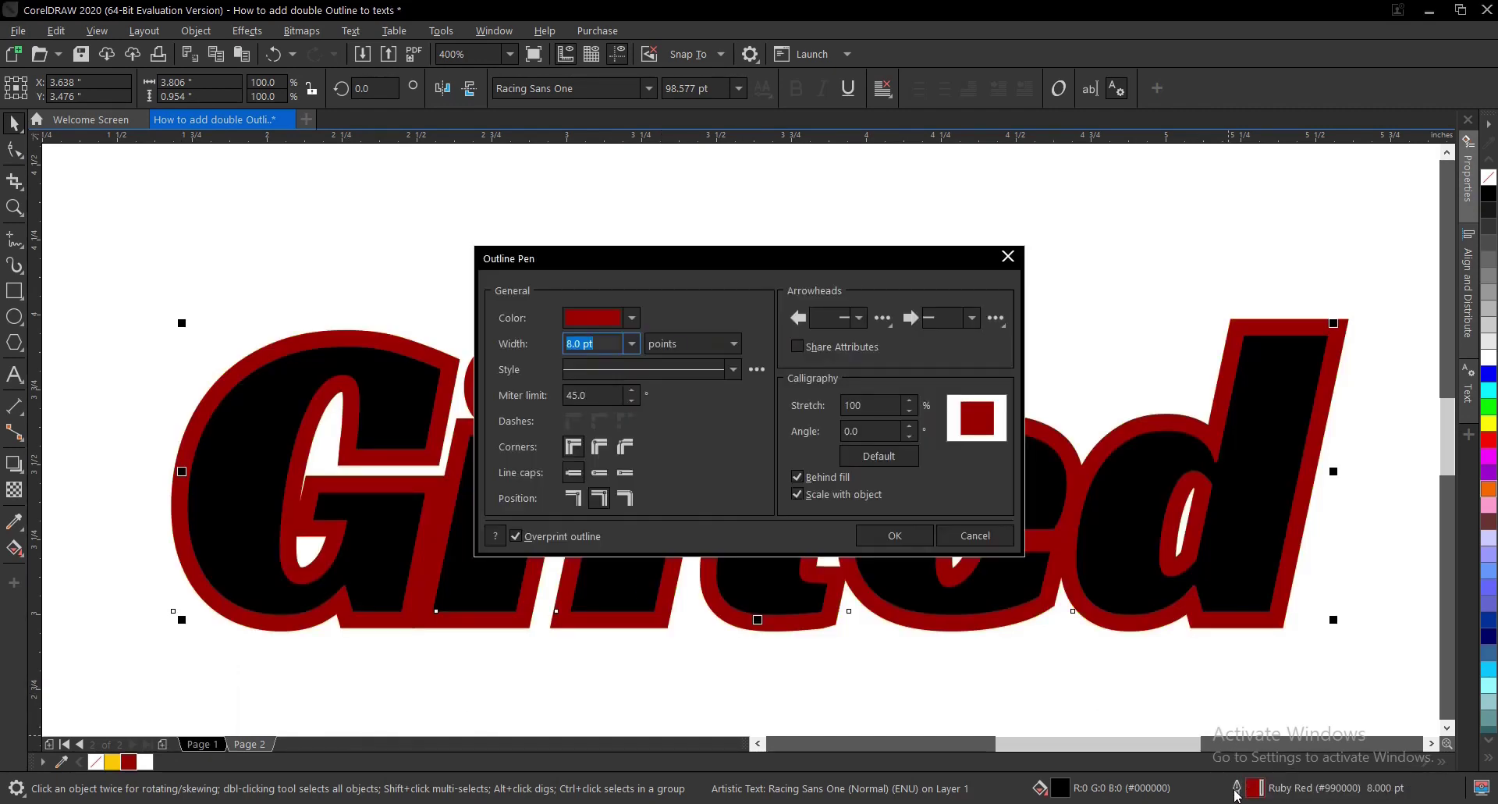
{"action": "left_click", "coordinate": [632, 344]}
{"action": "left_click", "coordinate": [594, 470]}
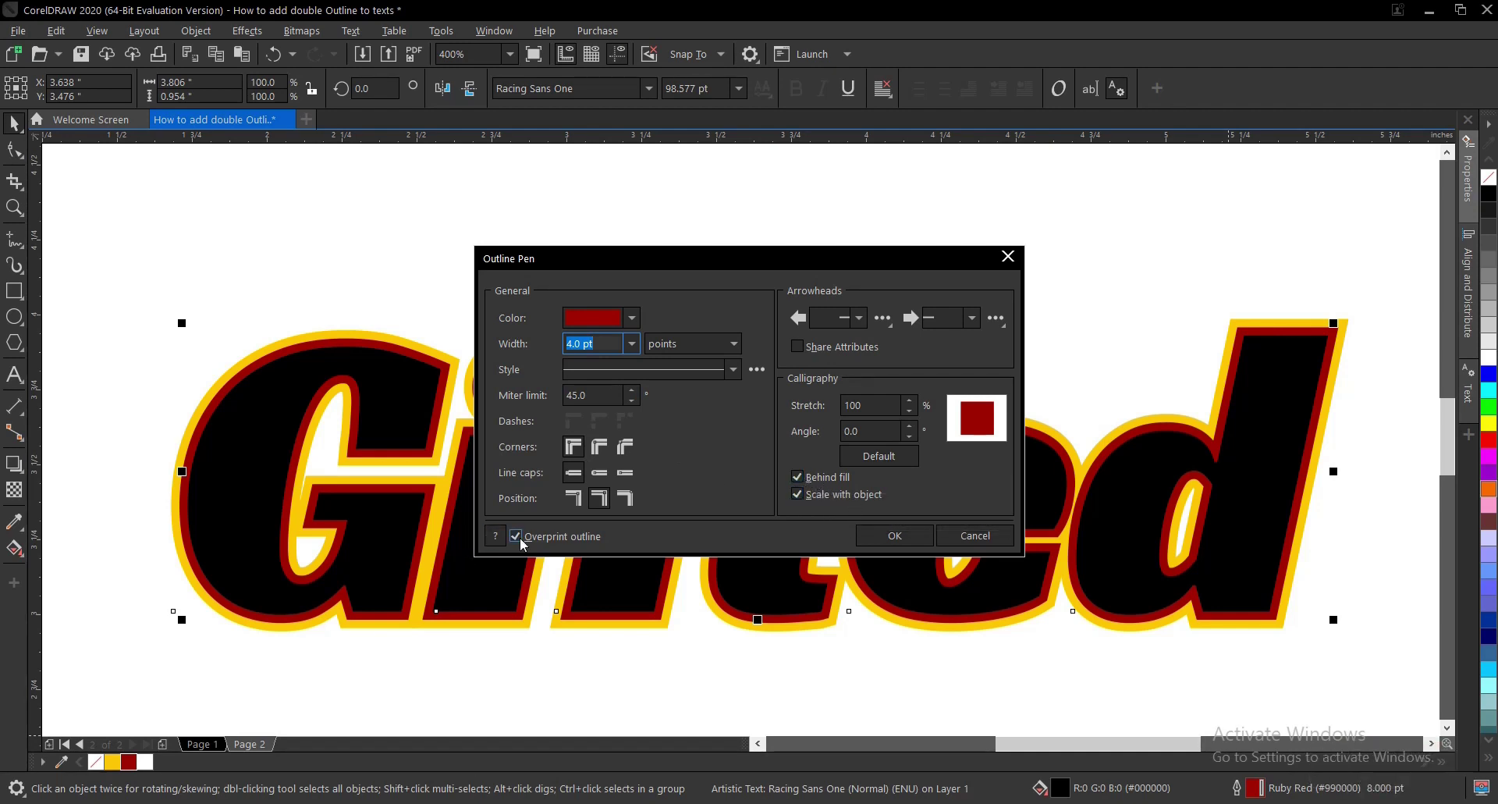
{"action": "left_click", "coordinate": [896, 535]}
- Marquee-select both 'Gifted' copies, group them with Ctrl+G, and centre the group
{"action": "scroll", "coordinate": [826, 476], "scroll_direction": "down", "scroll_amount": 2}
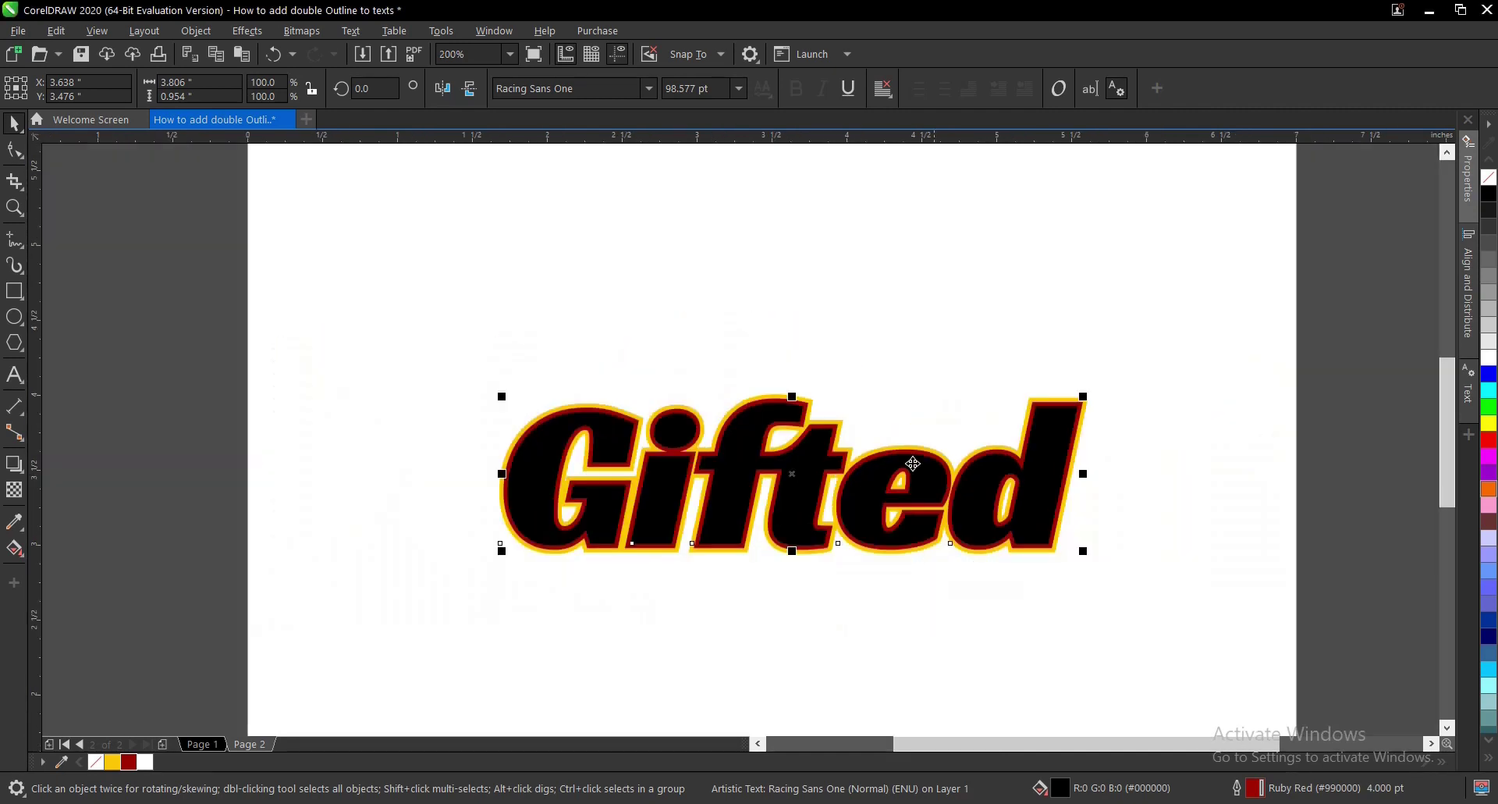
{"action": "left_click", "coordinate": [1197, 372]}
{"action": "mouse_move", "coordinate": [1241, 288]}
{"action": "left_mouse_down"}
{"action": "mouse_move", "coordinate": [776, 531]}
{"action": "mouse_move", "coordinate": [419, 661]}
{"action": "left_mouse_up"}
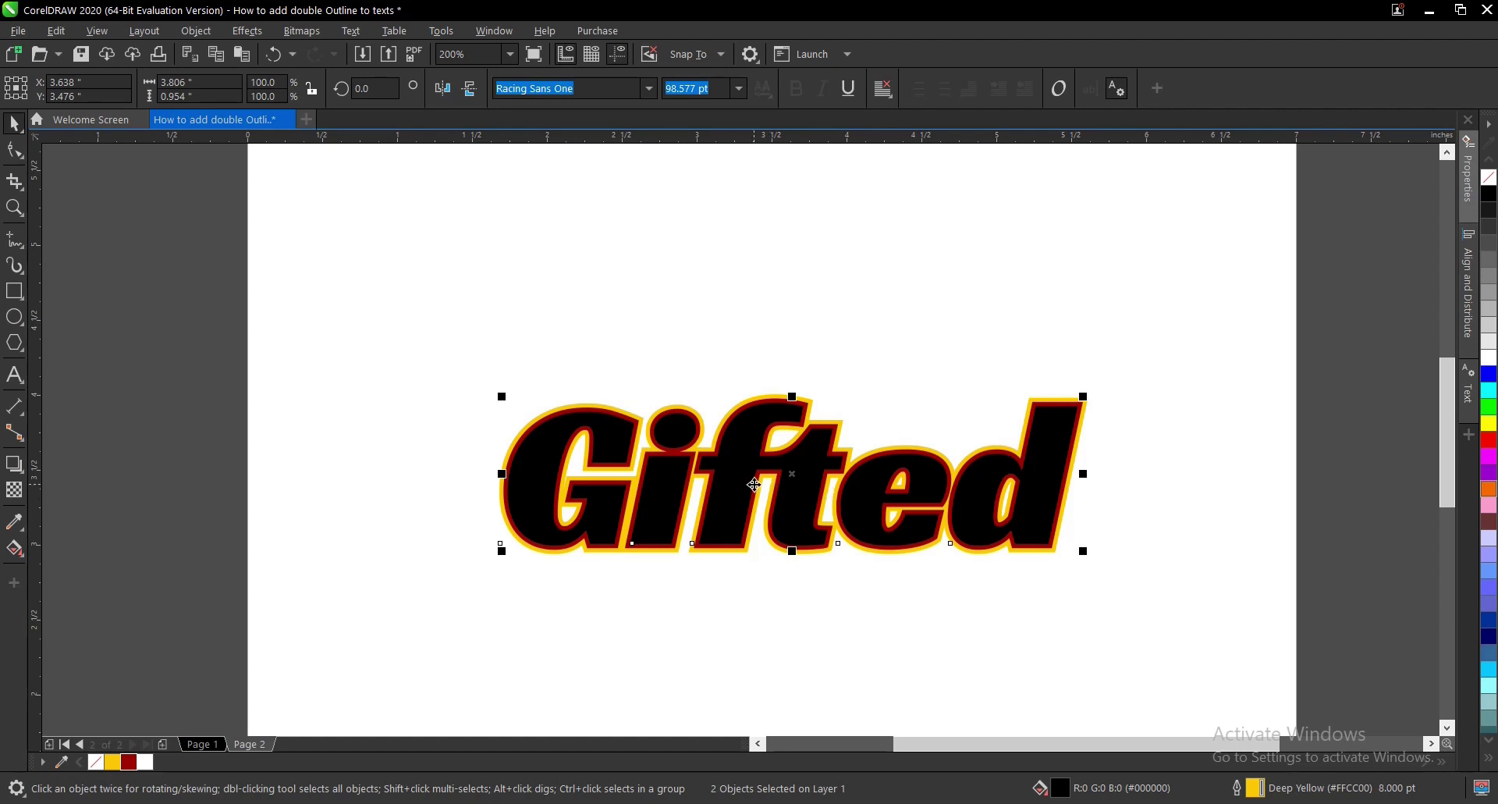
{"action": "key", "text": "ctrl+g"}
{"action": "key", "text": "p"}
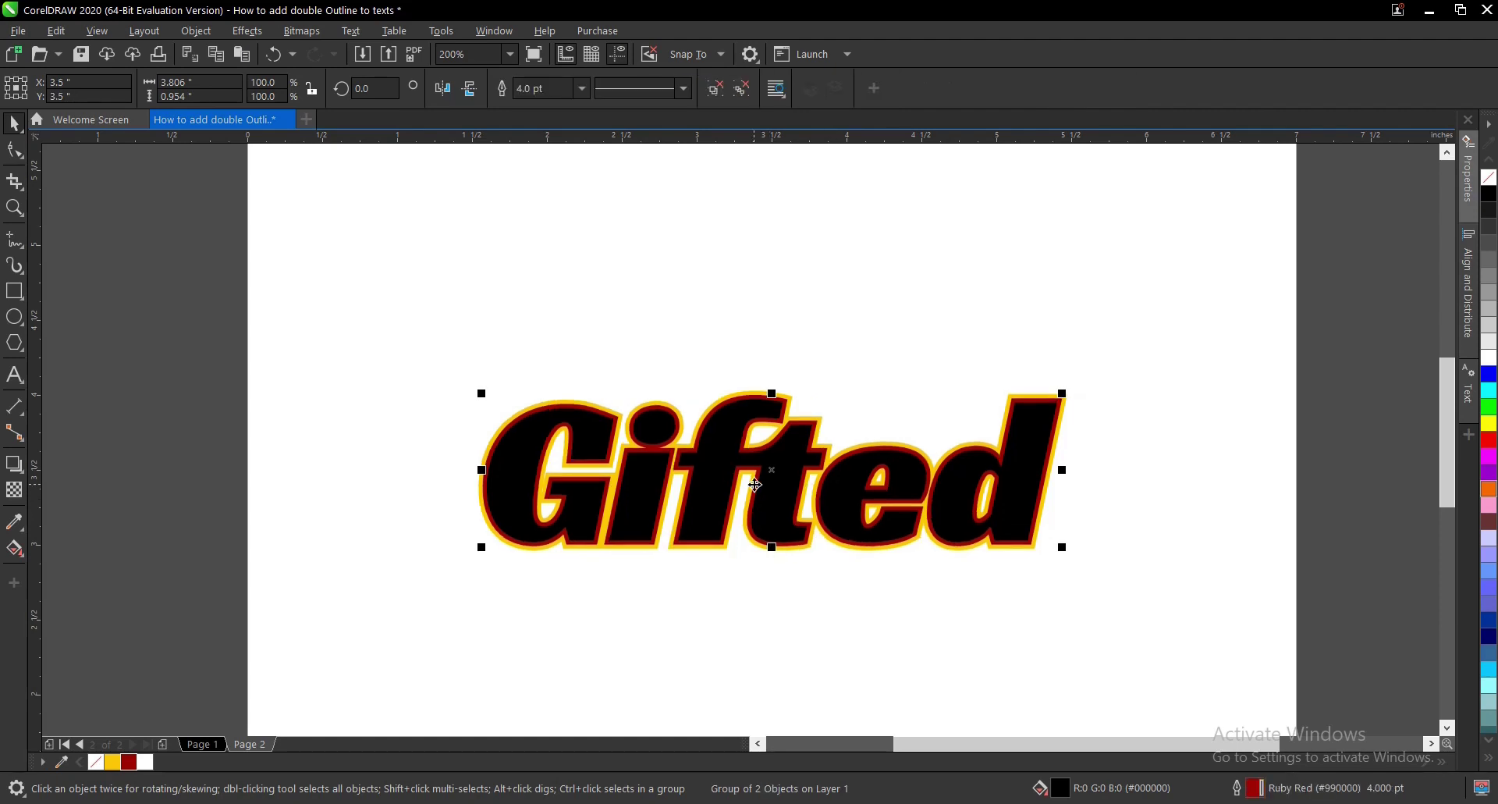
{"action": "scroll", "coordinate": [733, 511], "scroll_direction": "down", "scroll_amount": 1}
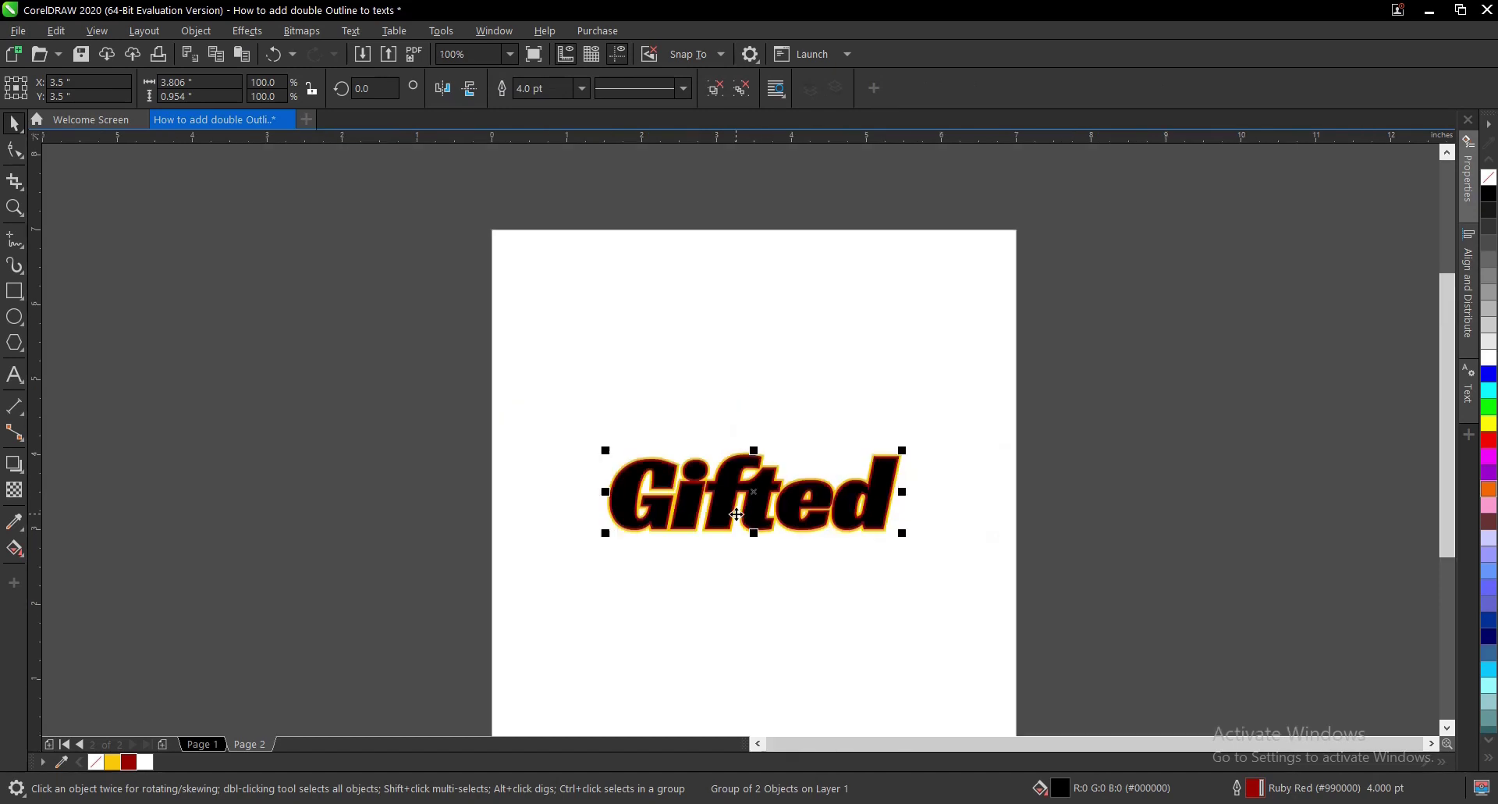
- Create a page-sized rectangle and fill it Ruby Red
{"action": "double_click", "coordinate": [15, 291]}
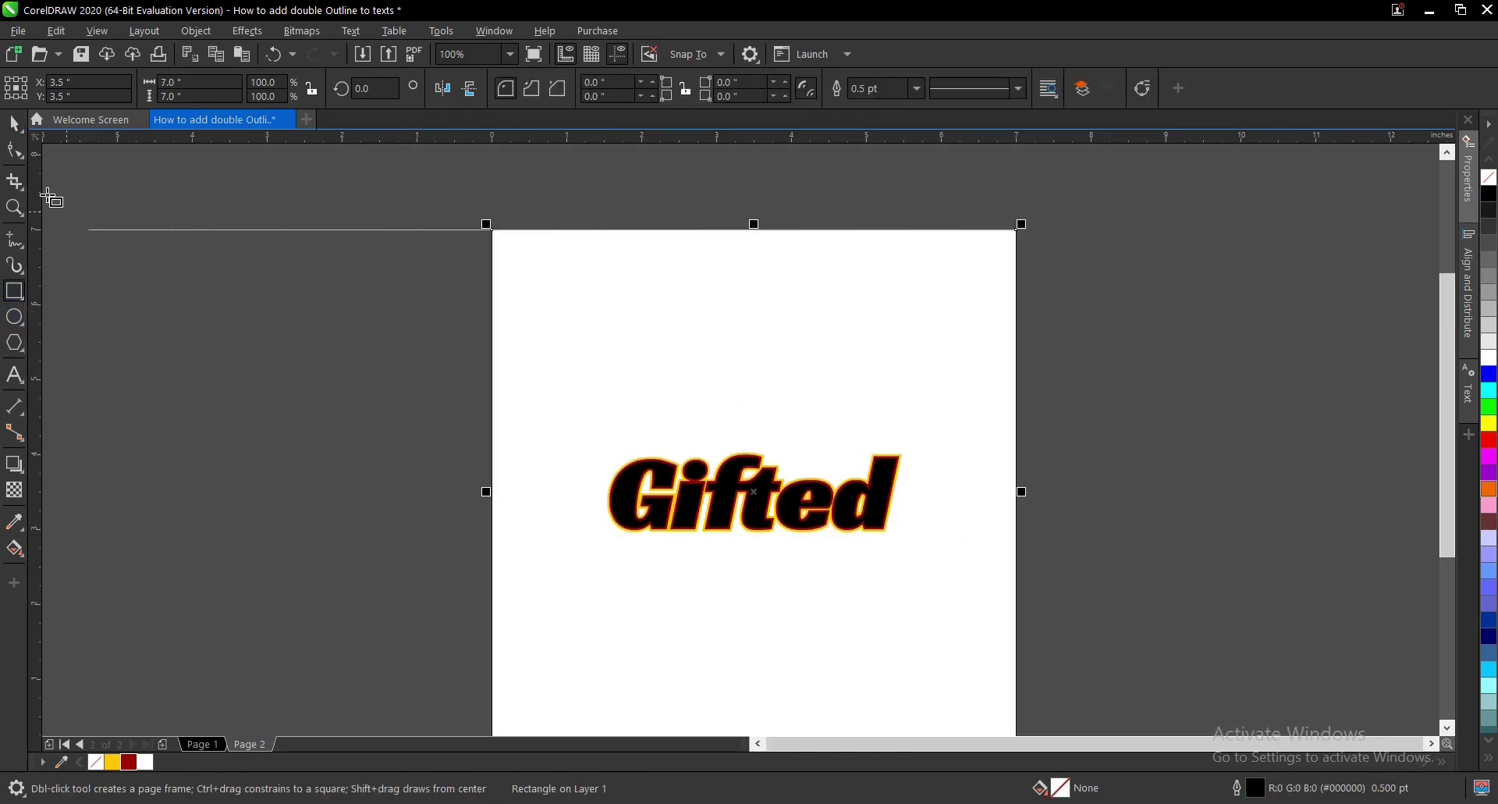
{"action": "left_click", "coordinate": [14, 124]}
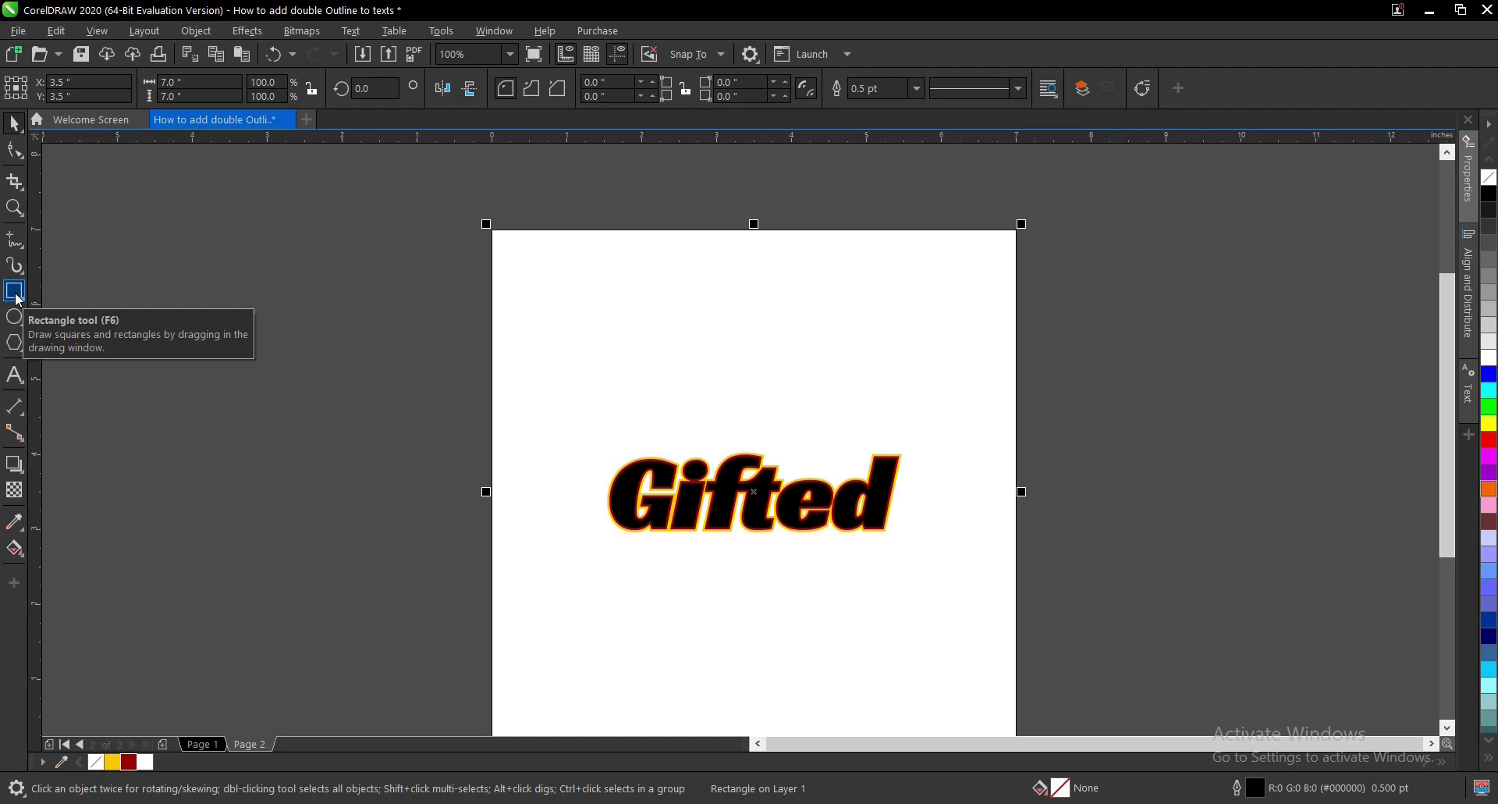
{"action": "left_click_drag", "start_coordinate": [1446, 364], "coordinate": [1444, 386]}
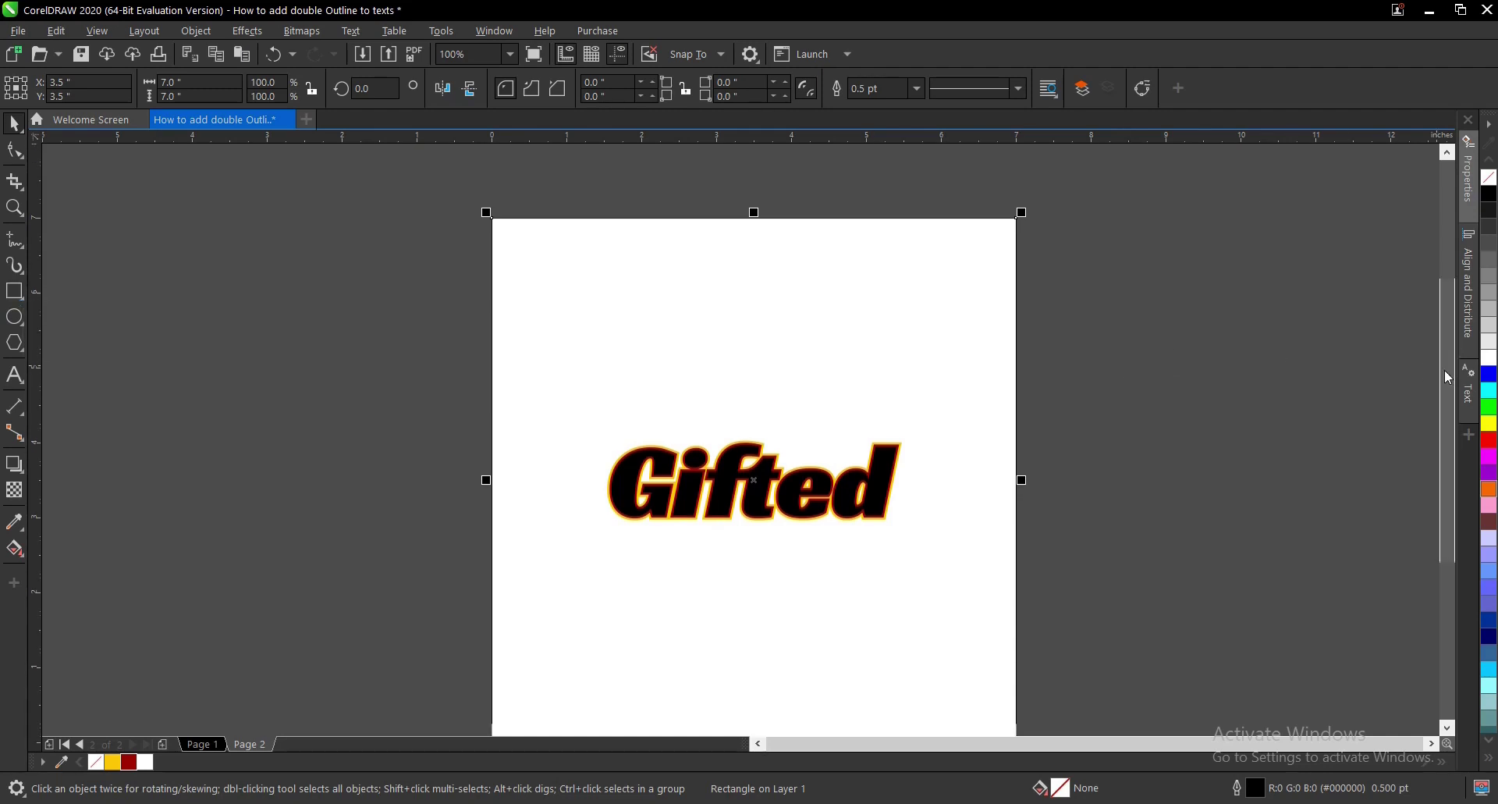
{"action": "left_click", "coordinate": [131, 765]}
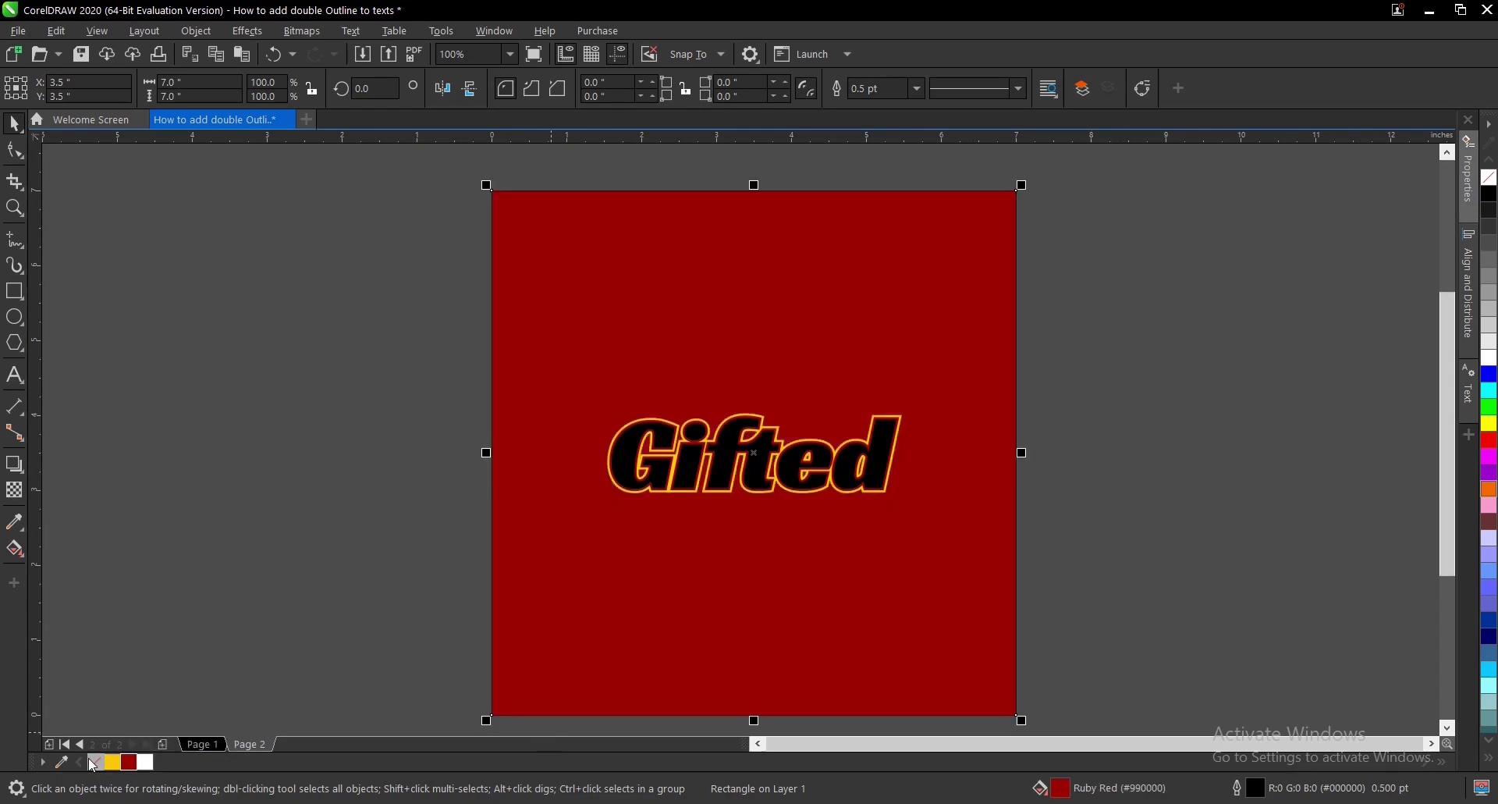
{"action": "left_click", "coordinate": [190, 642]}
- Try a ruby-red fill on the 'Gifted' group, then undo it
{"action": "scroll", "coordinate": [710, 480], "scroll_direction": "up", "scroll_amount": 1}
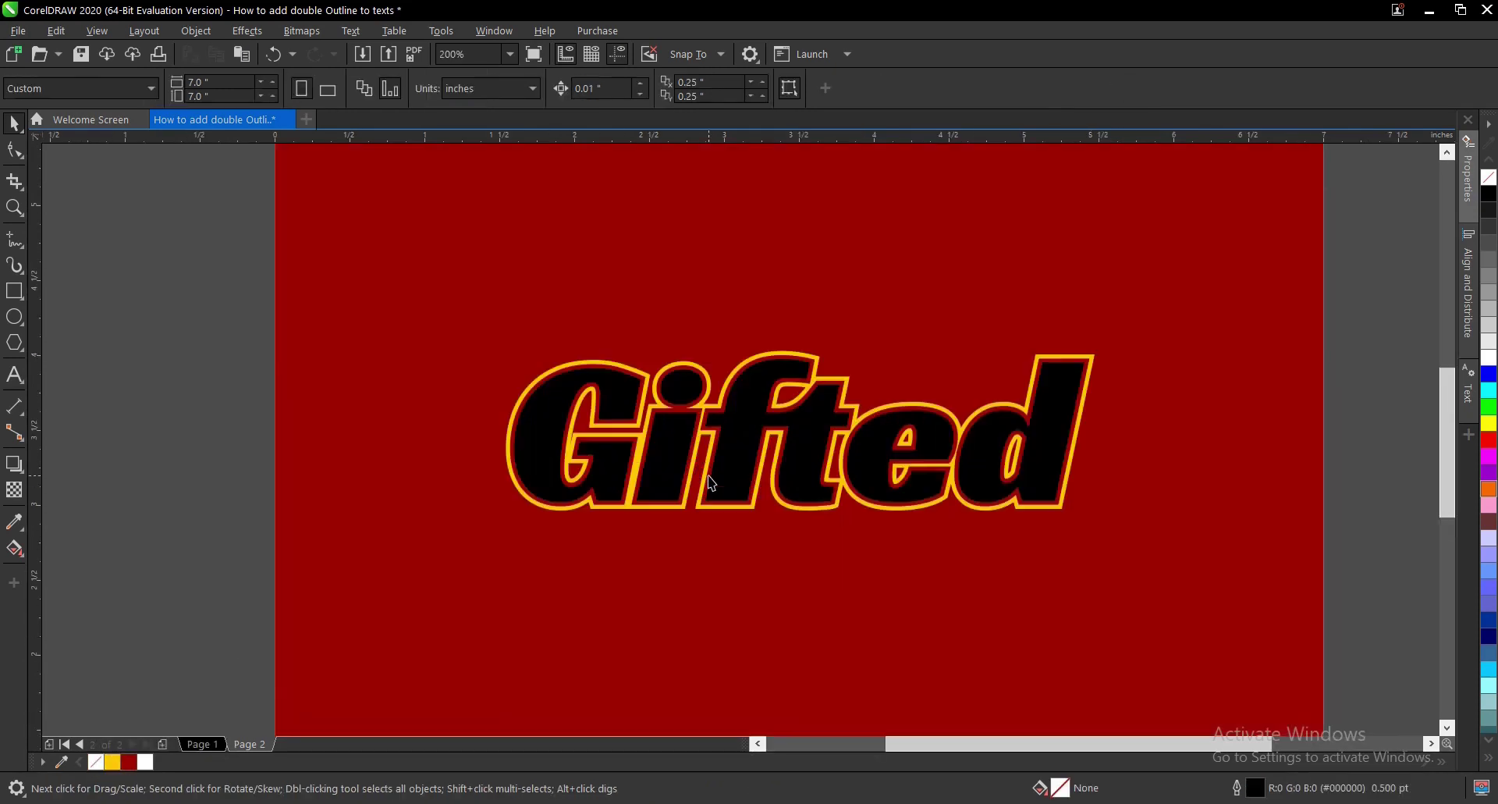
{"action": "left_click", "coordinate": [617, 467]}
{"action": "left_click", "coordinate": [133, 762]}
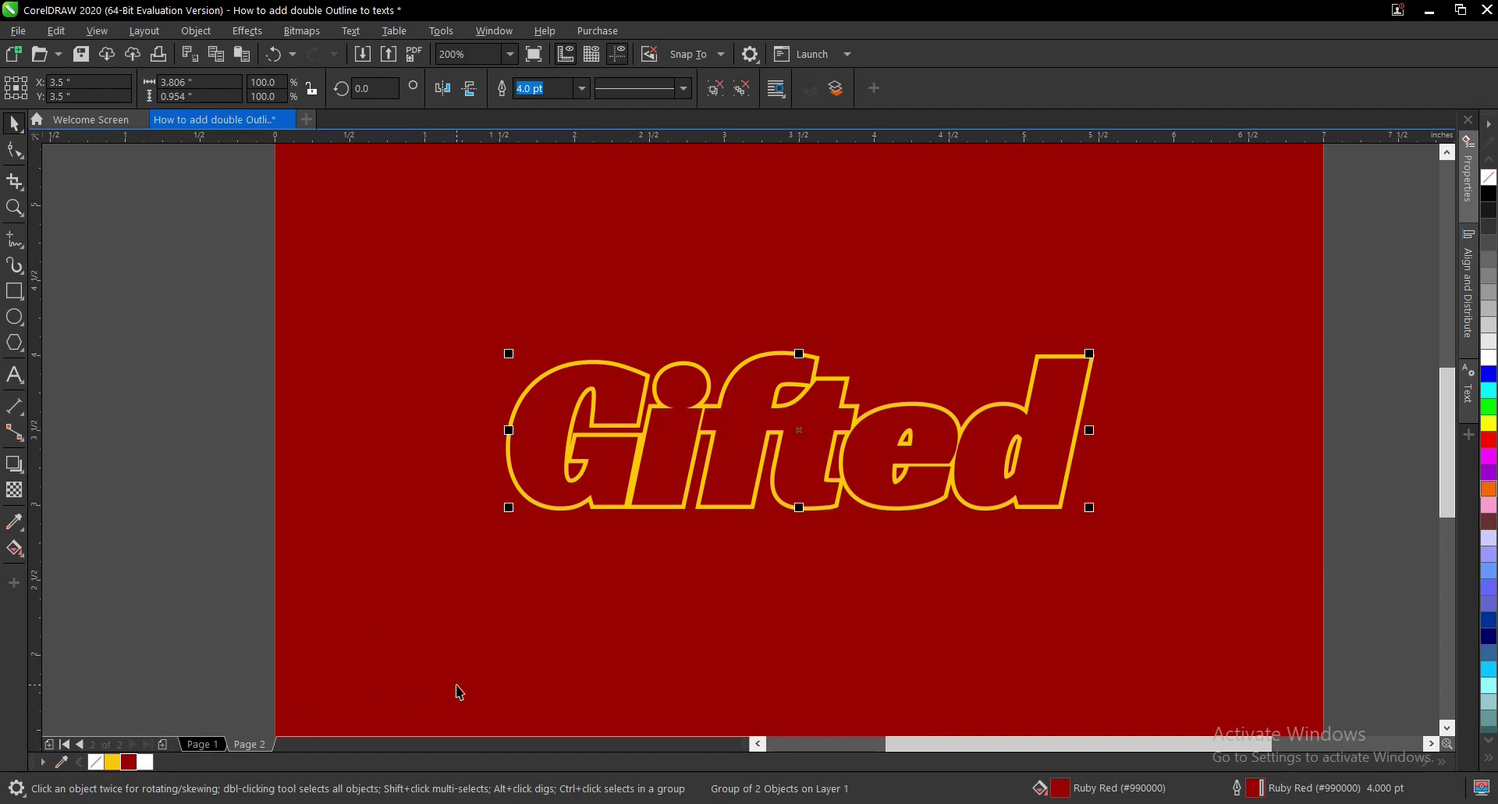
{"action": "key", "text": "ctrl+z"}
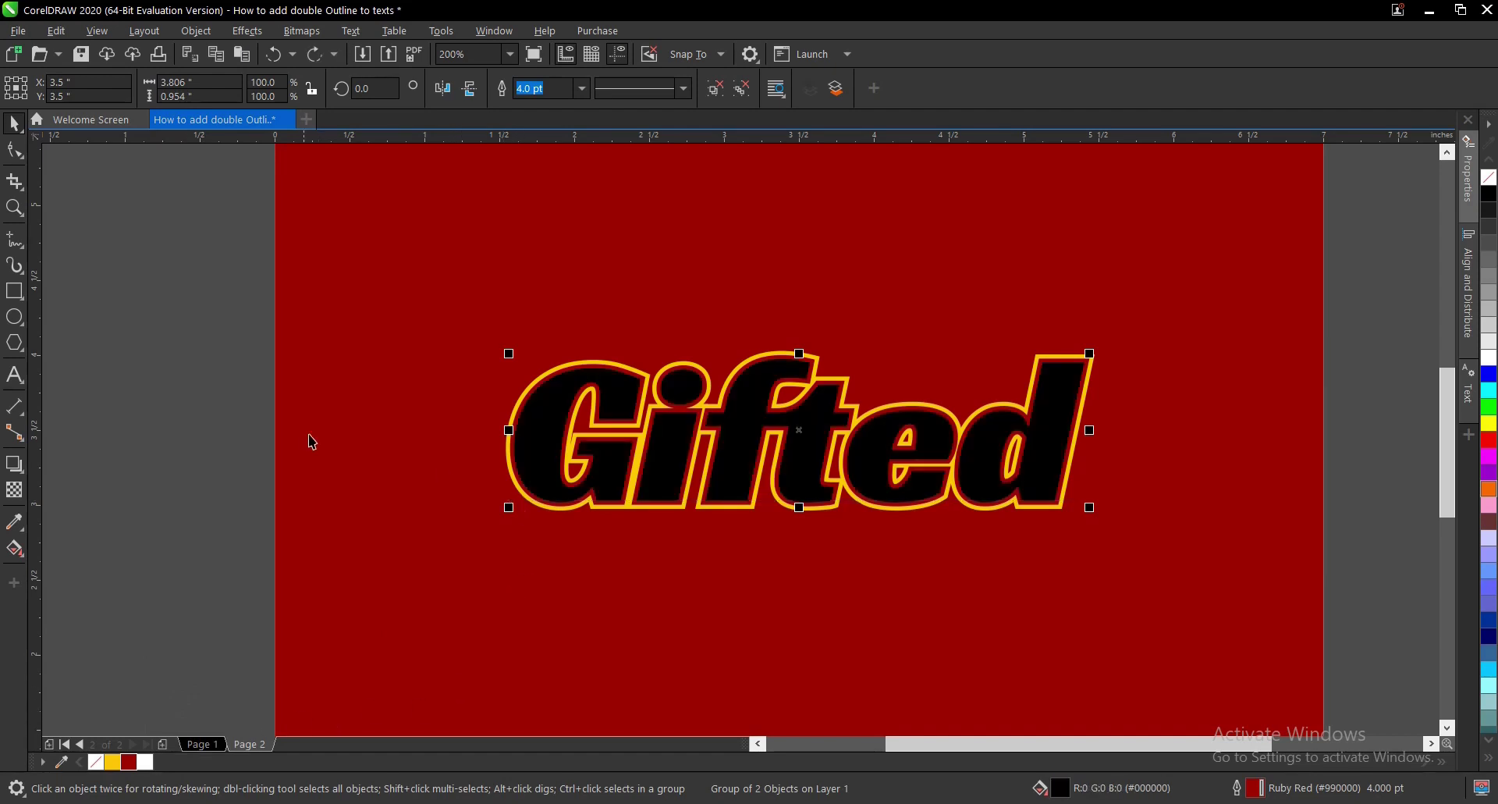
{"action": "left_click", "coordinate": [308, 427]}
- Fill the 'Gifted' group with Deep Yellow and deselect it
{"action": "scroll", "coordinate": [550, 462], "scroll_direction": "up", "scroll_amount": 2}
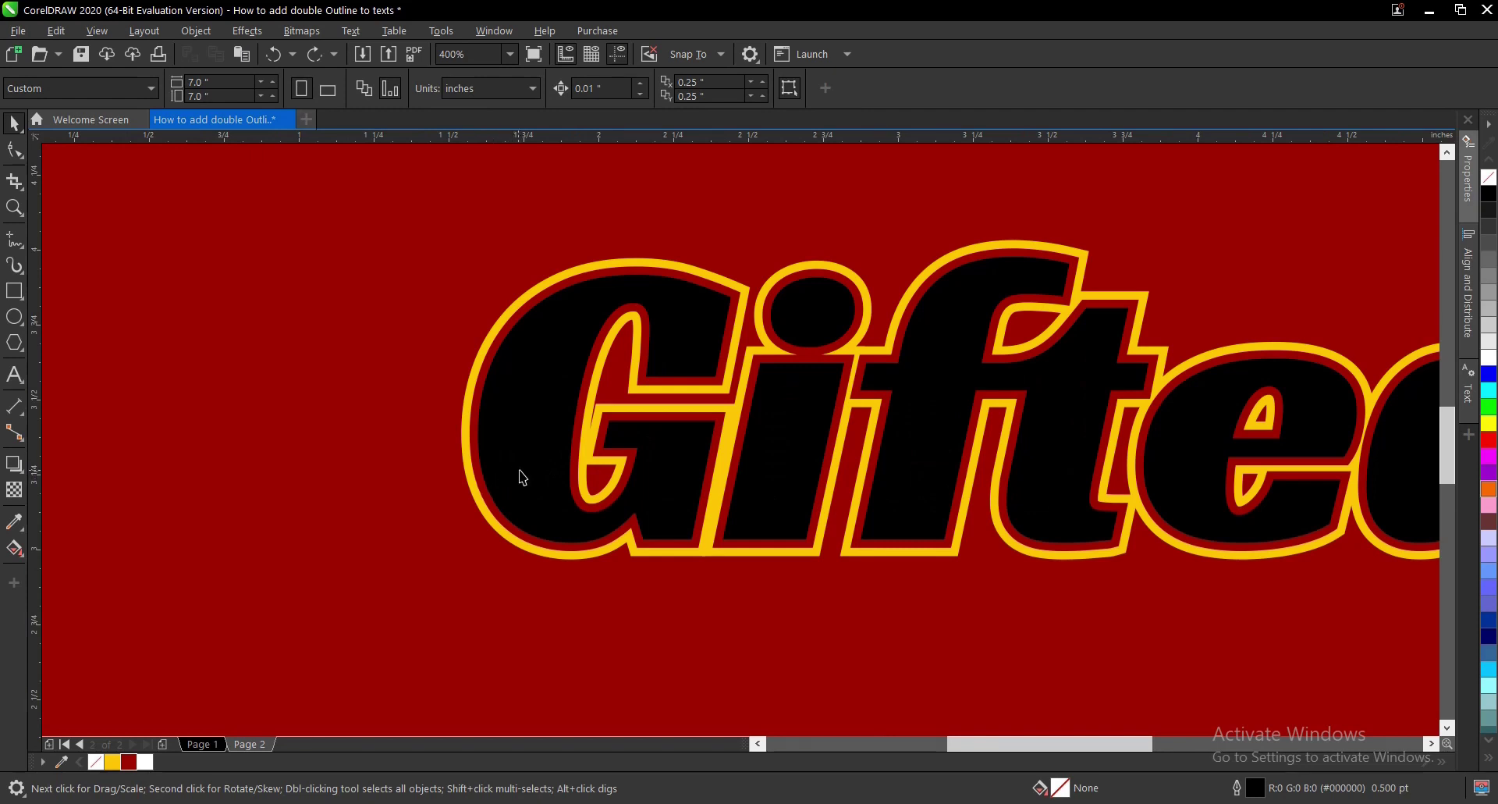
{"action": "left_click", "coordinate": [523, 473]}
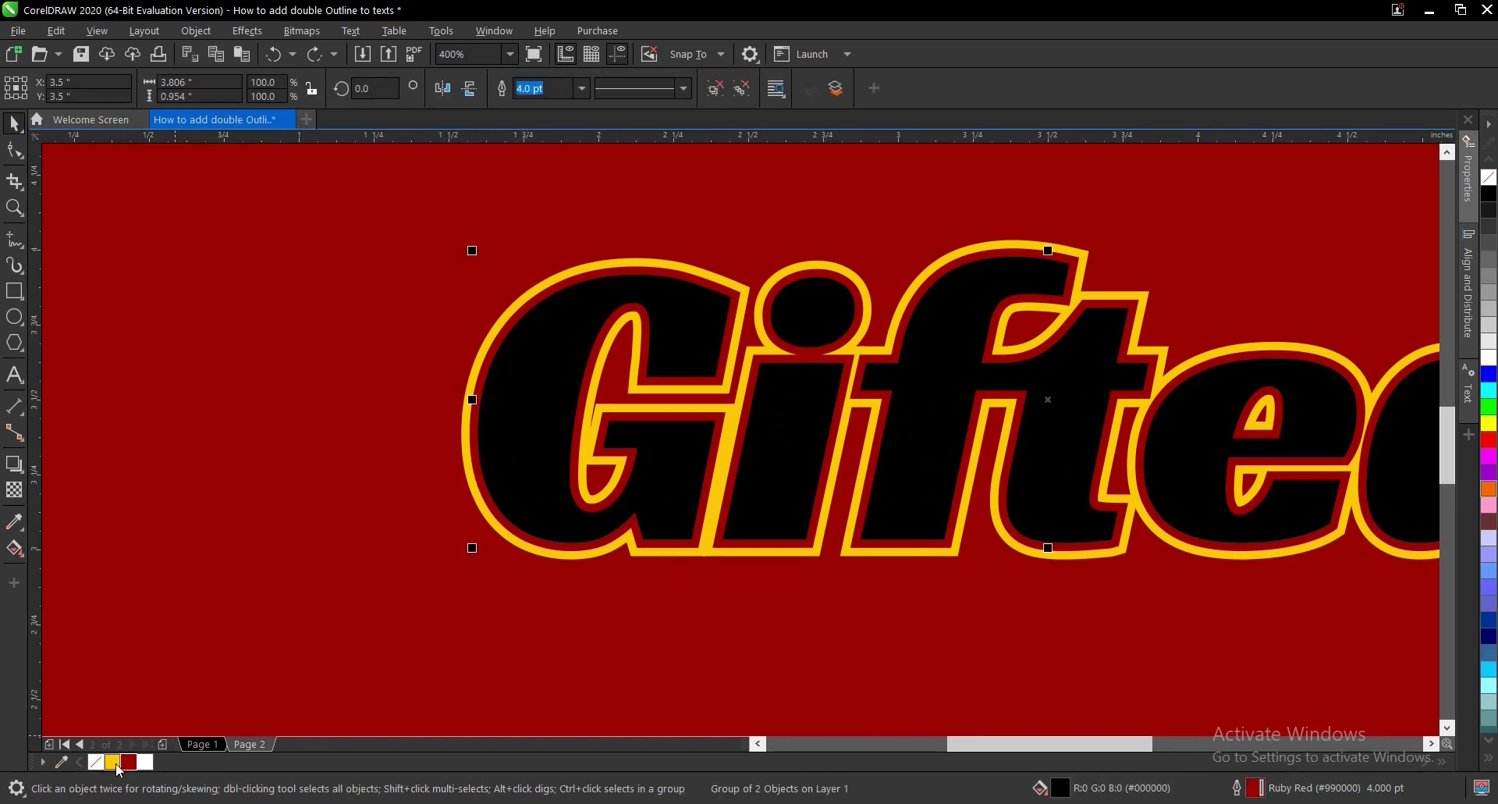
{"action": "left_click", "coordinate": [113, 762]}
{"action": "scroll", "coordinate": [602, 473], "scroll_direction": "down", "scroll_amount": 2}
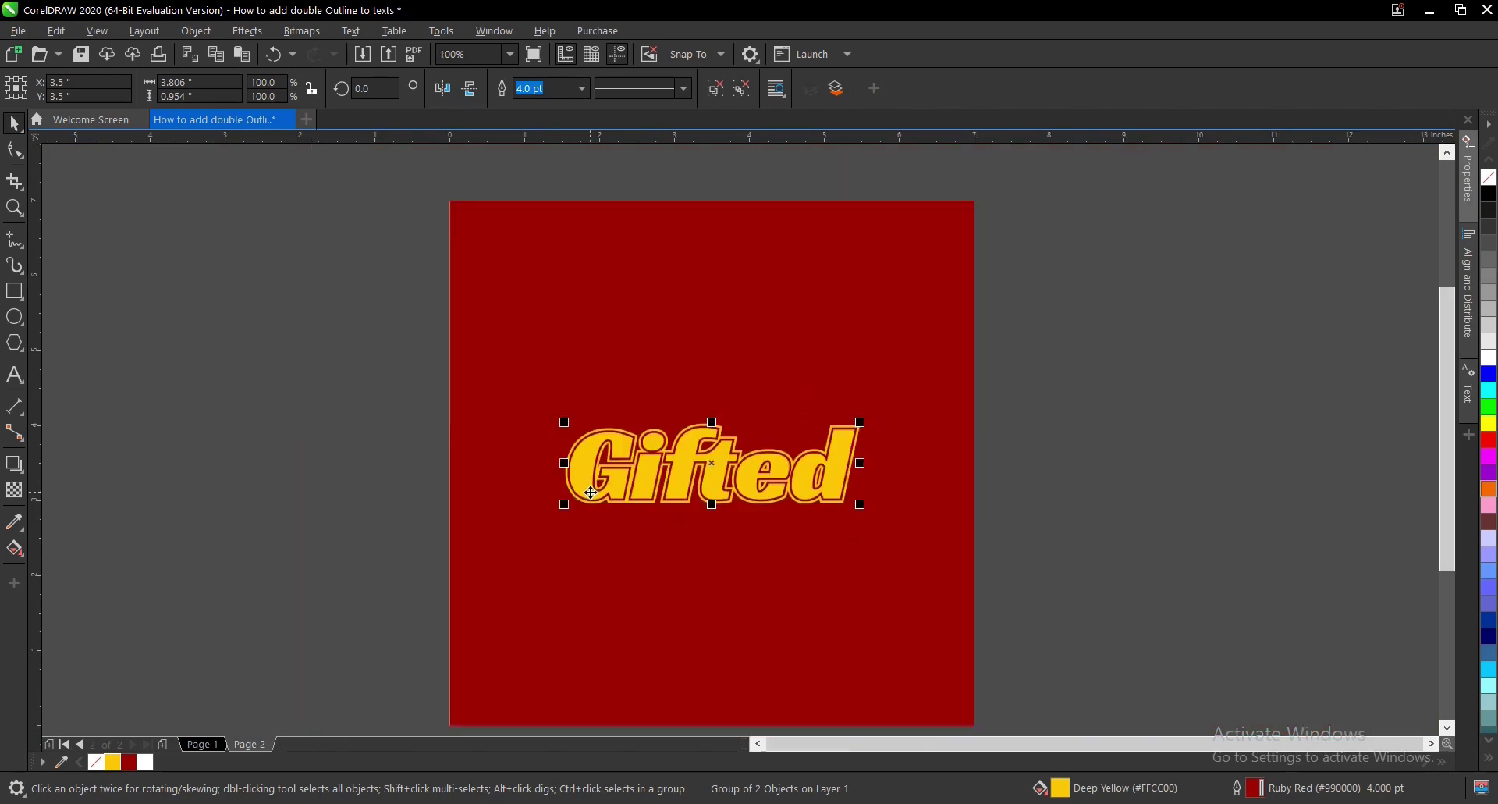
{"action": "scroll", "coordinate": [585, 494], "scroll_direction": "down", "scroll_amount": 1}
{"action": "left_click", "coordinate": [1164, 406]}
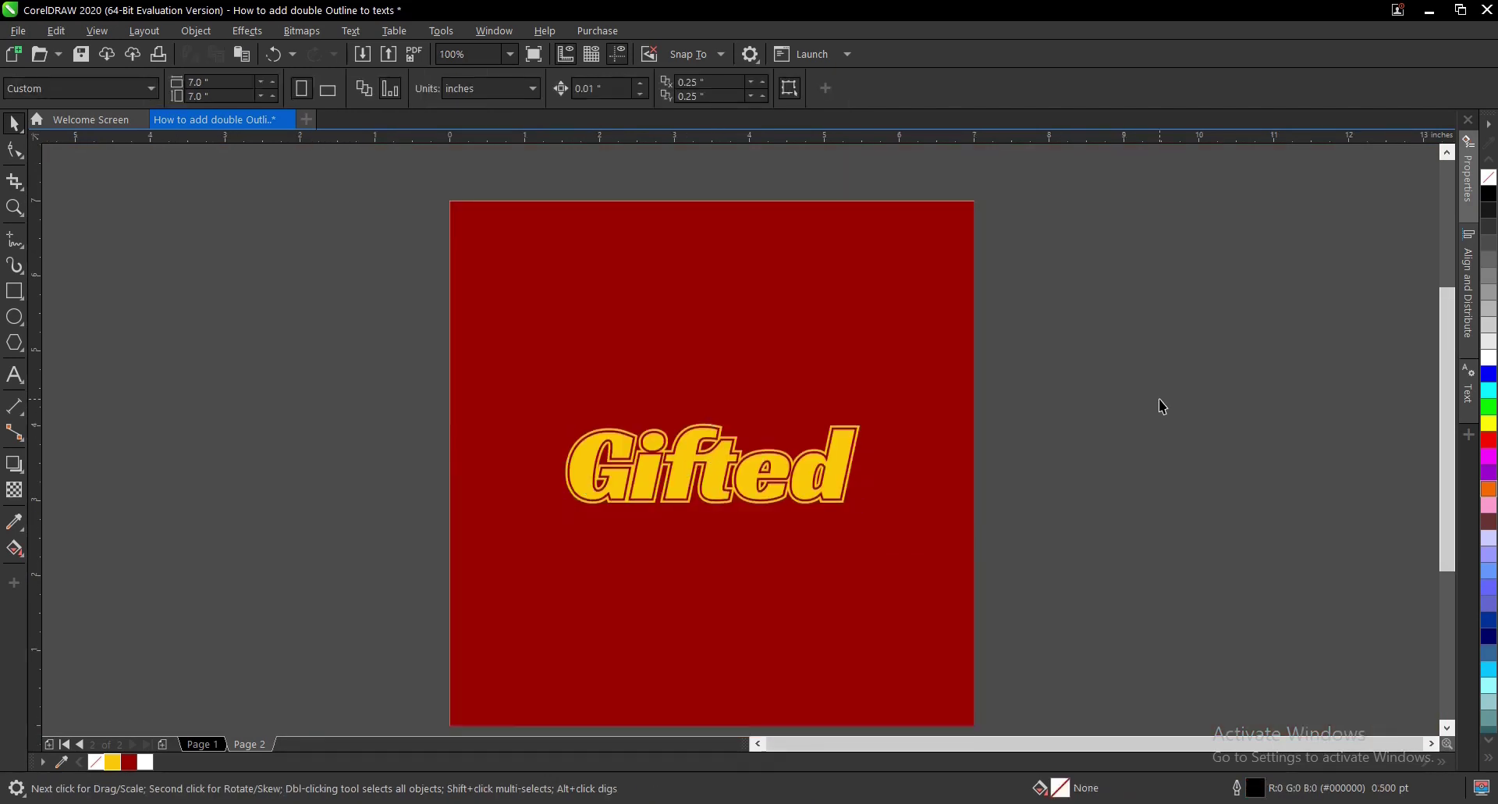